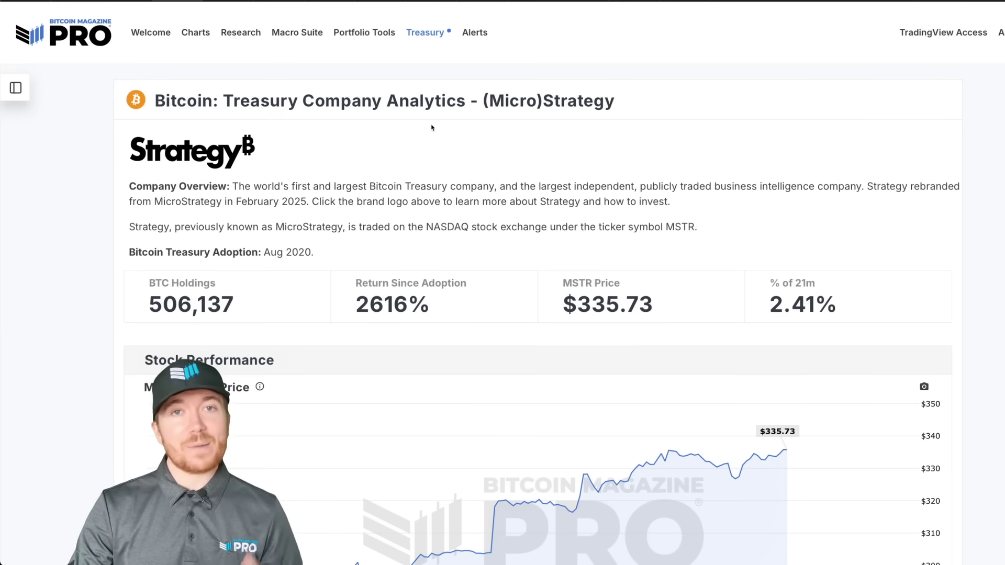
Scroll the Strategy dashboard past the Treasury and KPI charts to the MSTR volume and NAV premium charts.
scroll(429, 167, "down", 3)
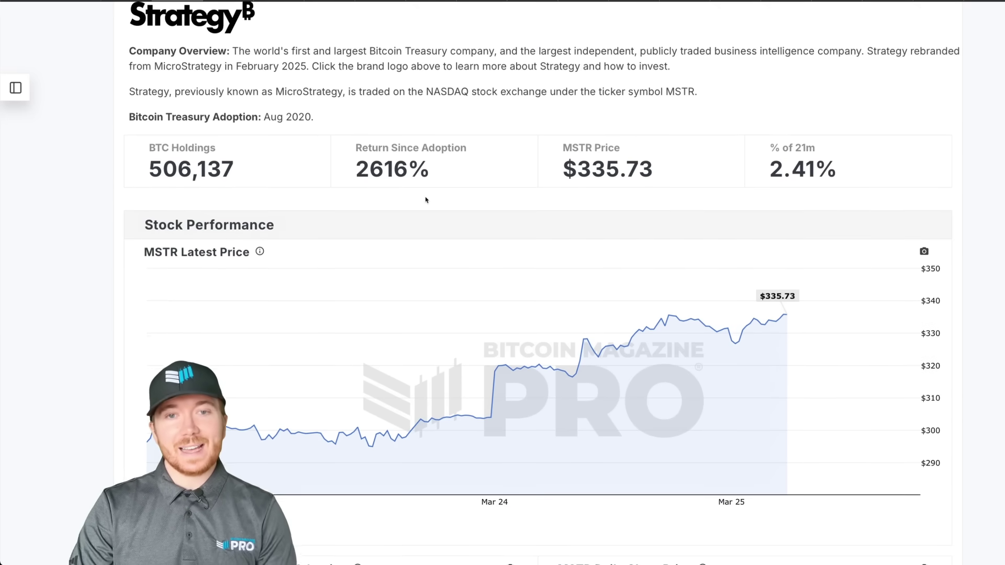
scroll(509, 253, "down", 5)
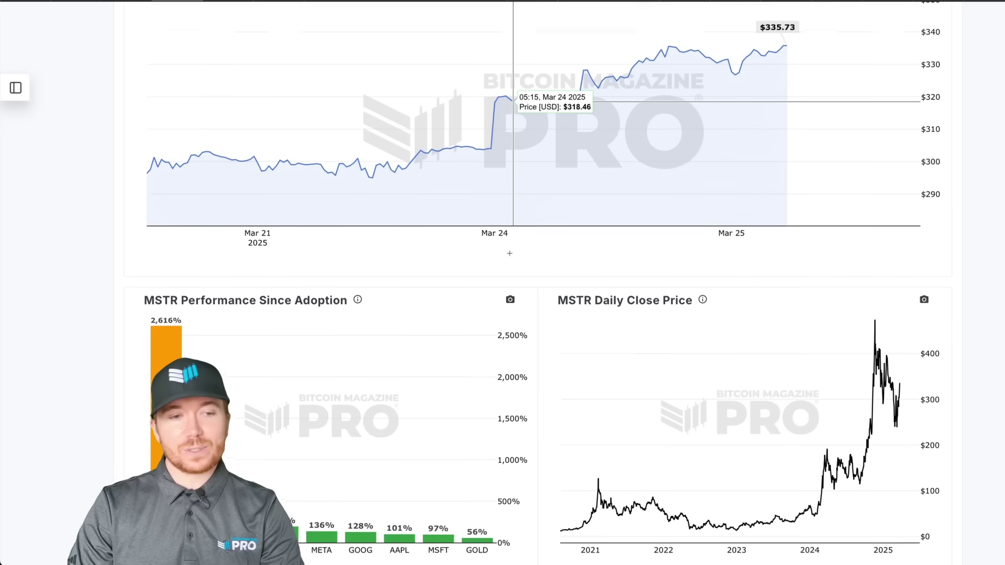
scroll(510, 254, "down", 7)
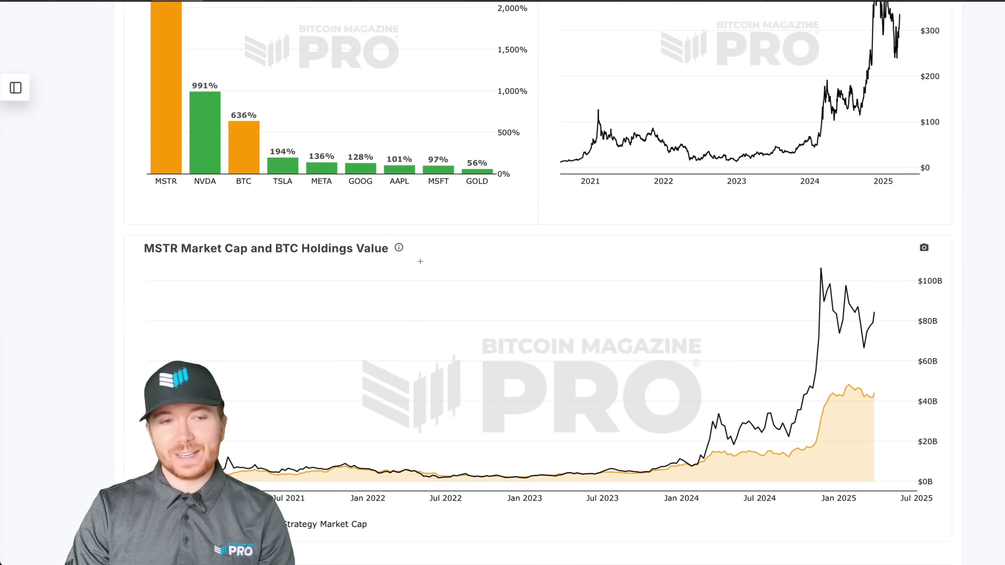
scroll(421, 261, "down", 8)
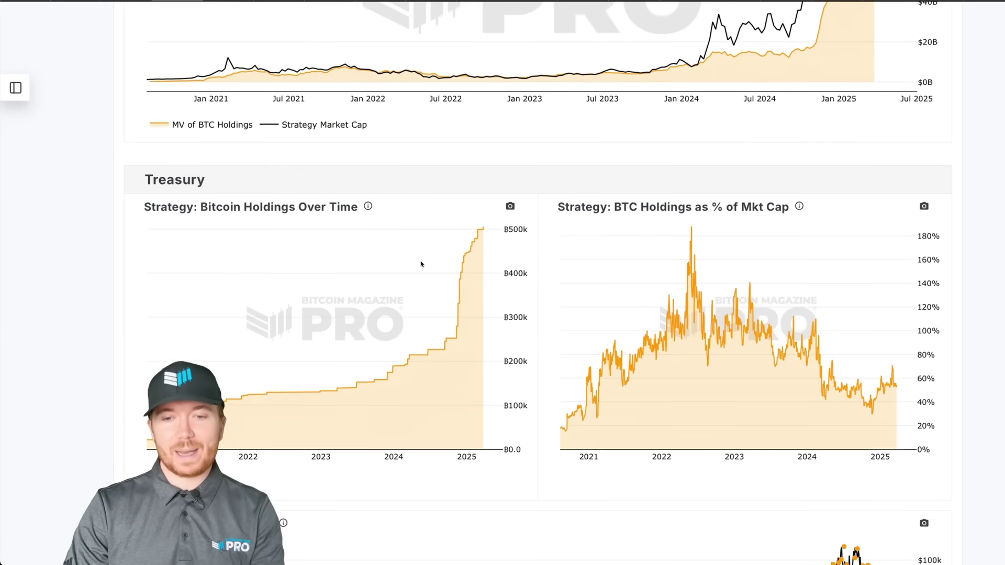
scroll(421, 264, "down", 2)
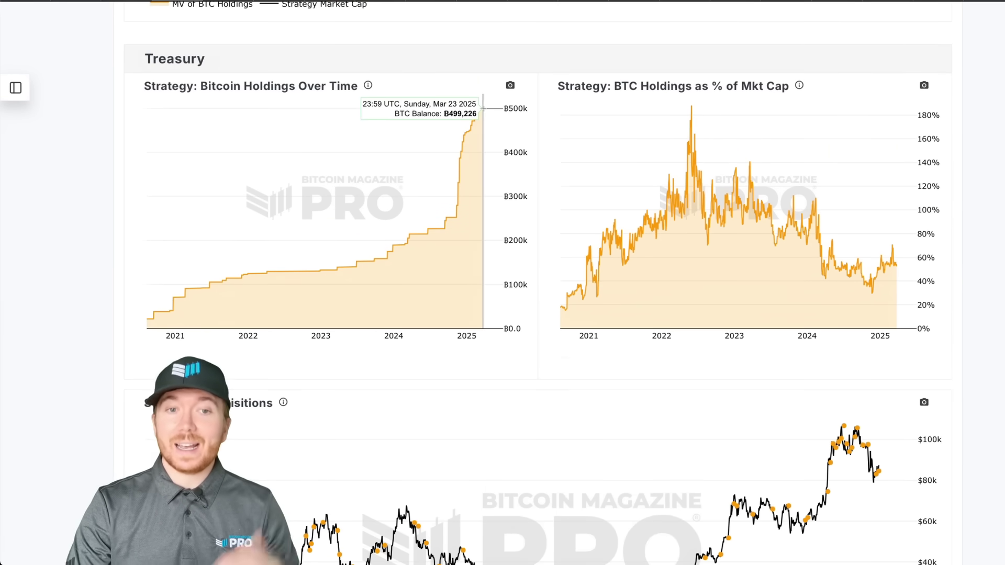
scroll(658, 361, "down", 5)
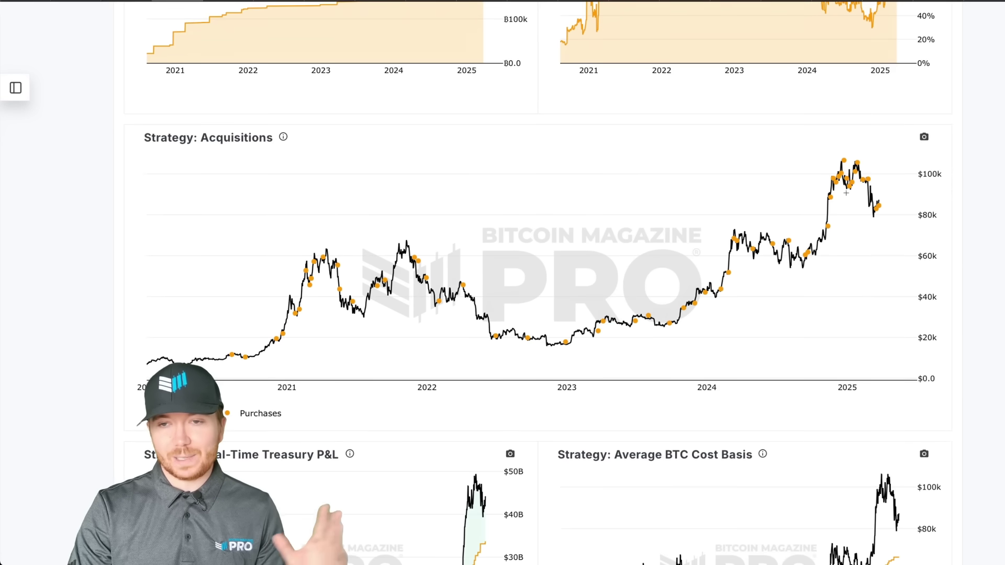
scroll(859, 224, "down", 4)
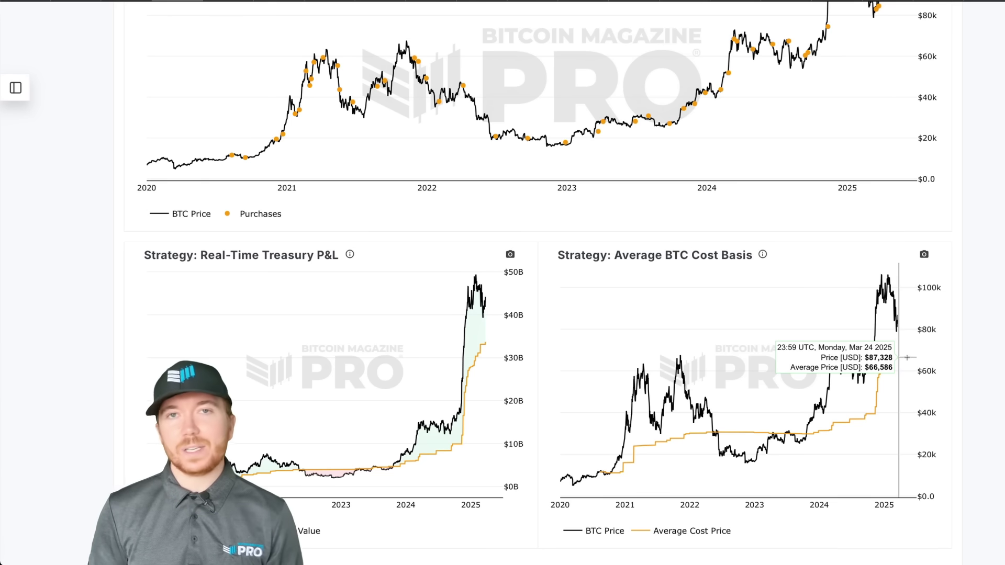
scroll(898, 350, "down", 6)
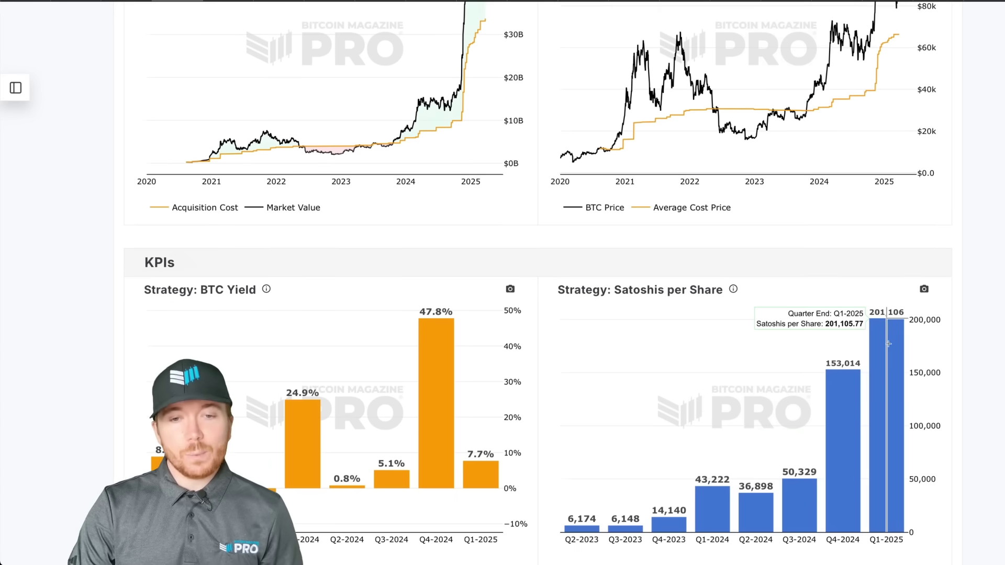
scroll(888, 344, "down", 9)
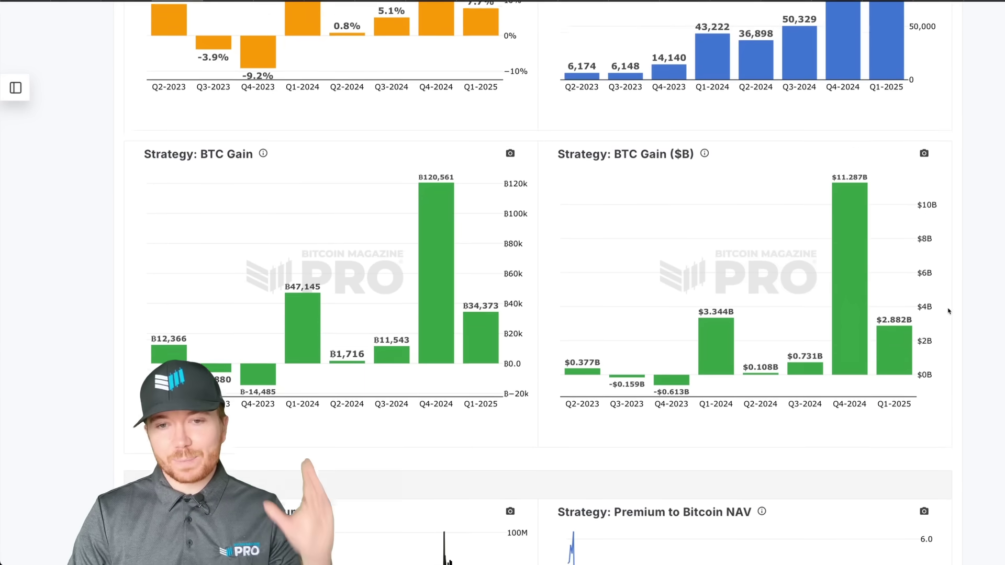
scroll(948, 311, "down", 7)
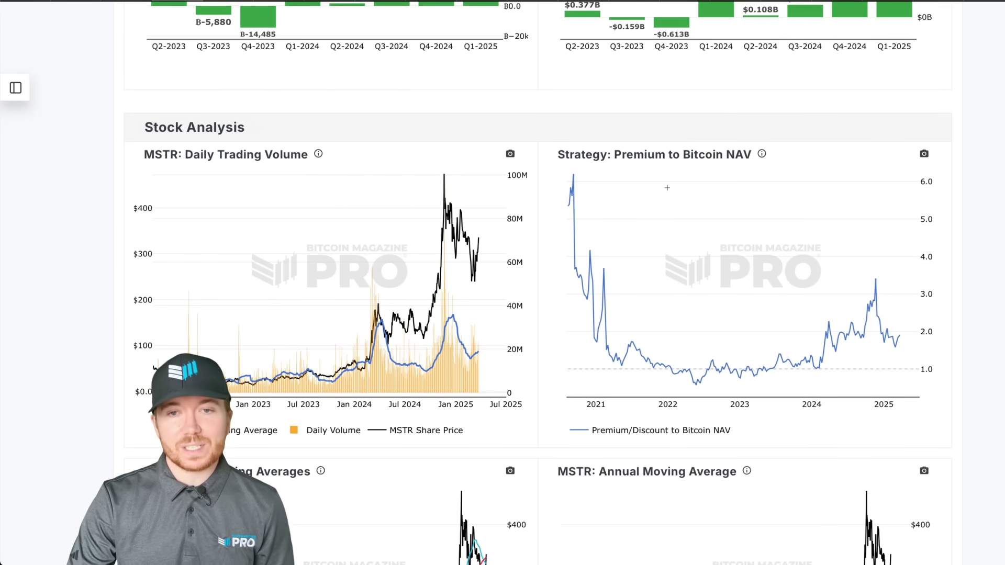
left_click_drag(625, 158, 746, 157)
left_click(717, 157)
mouse_move(761, 154)
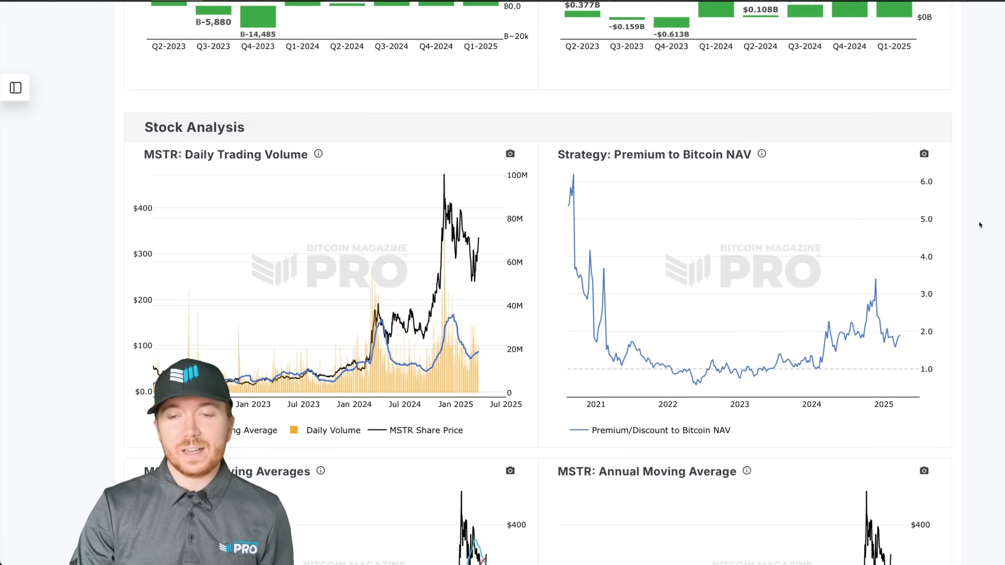
scroll(978, 222, "down", 1)
mouse_move(878, 220)
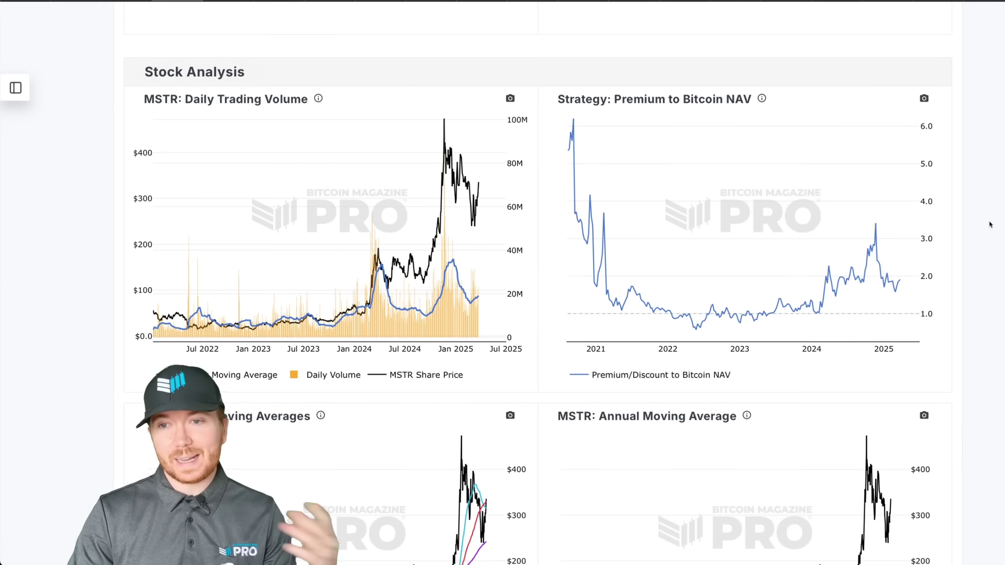
scroll(991, 225, "down", 5)
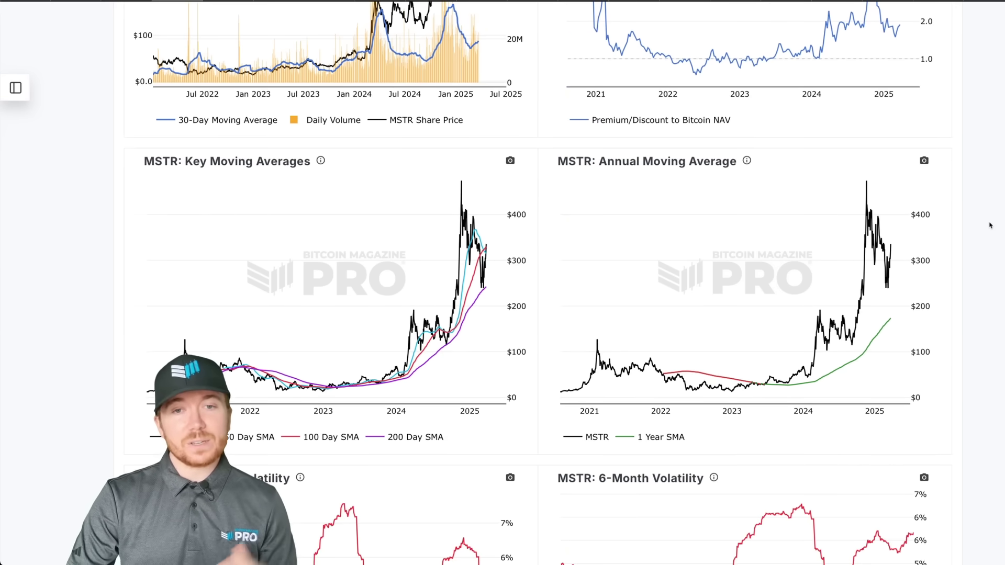
scroll(991, 225, "down", 3)
scroll(990, 225, "up", 6)
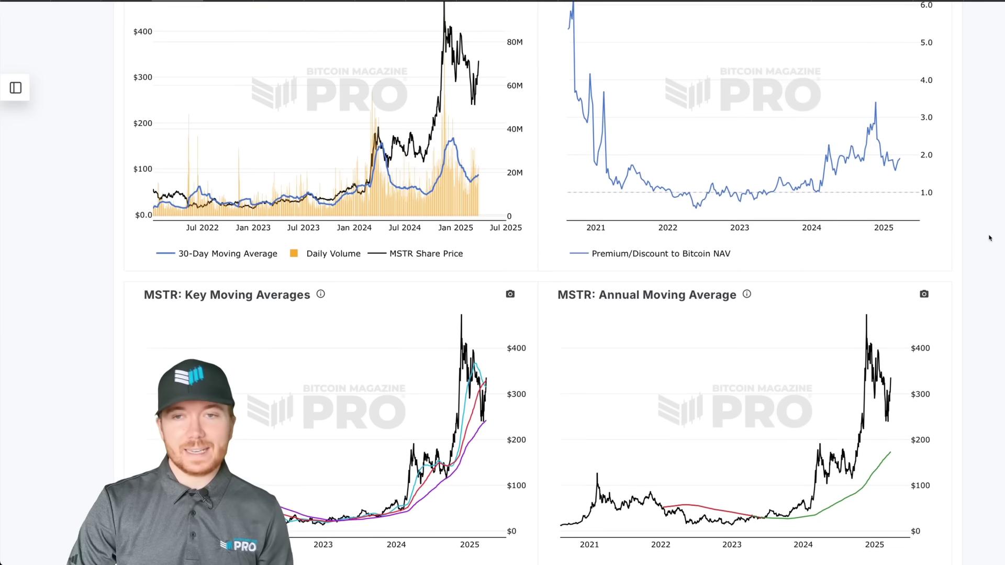
scroll(990, 238, "up", 4)
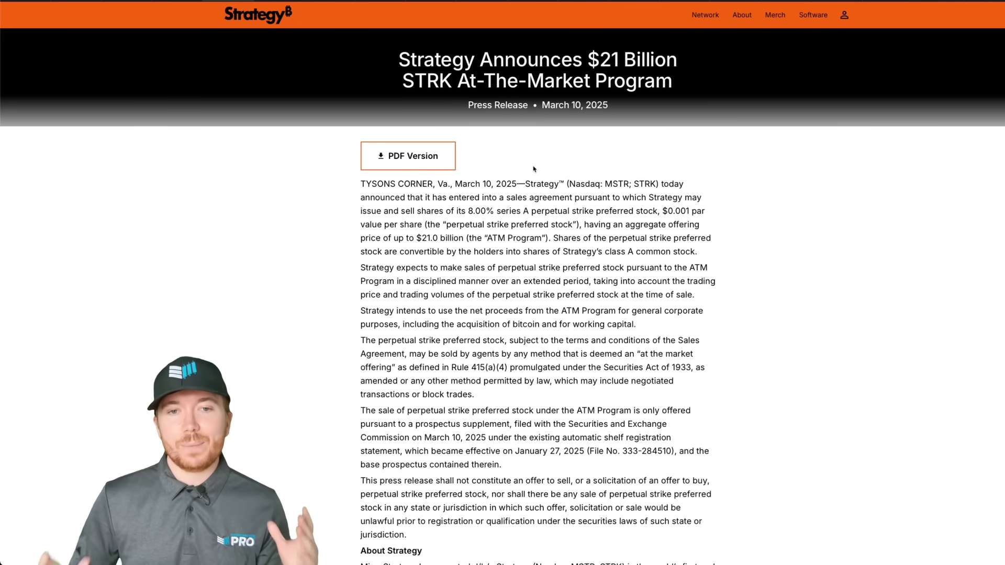
Highlight the sales agreement paragraph and the net proceeds estimate paragraph in the press releases.
left_click_drag(408, 198, 597, 241)
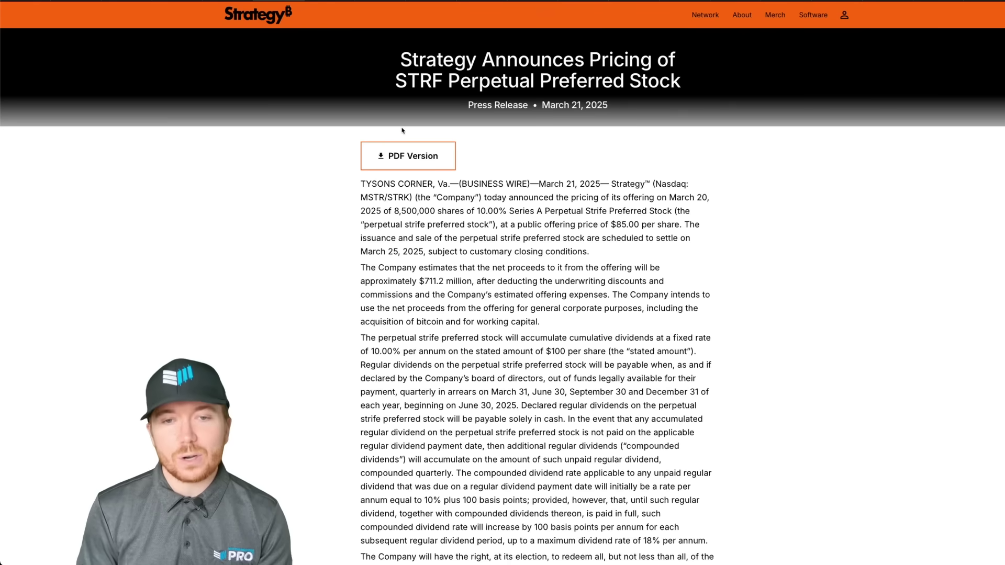
left_click_drag(386, 267, 468, 295)
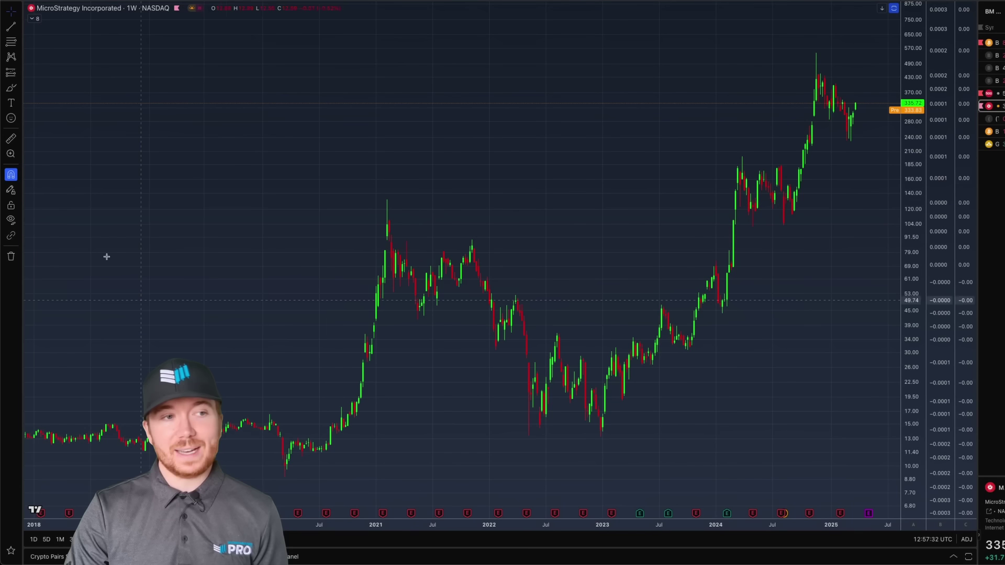
left_click(11, 87)
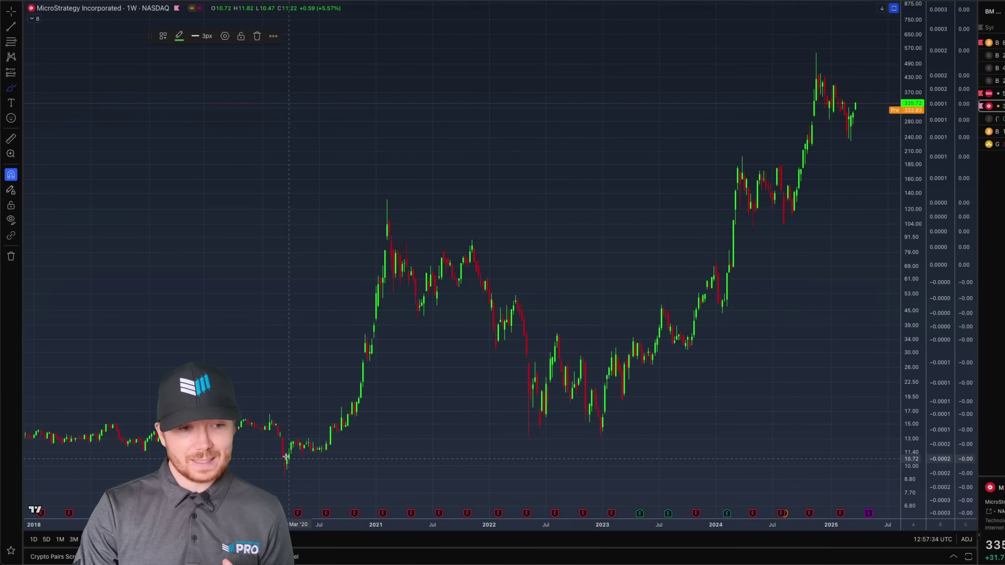
left_click_drag(287, 457, 274, 455)
left_click_drag(821, 38, 821, 42)
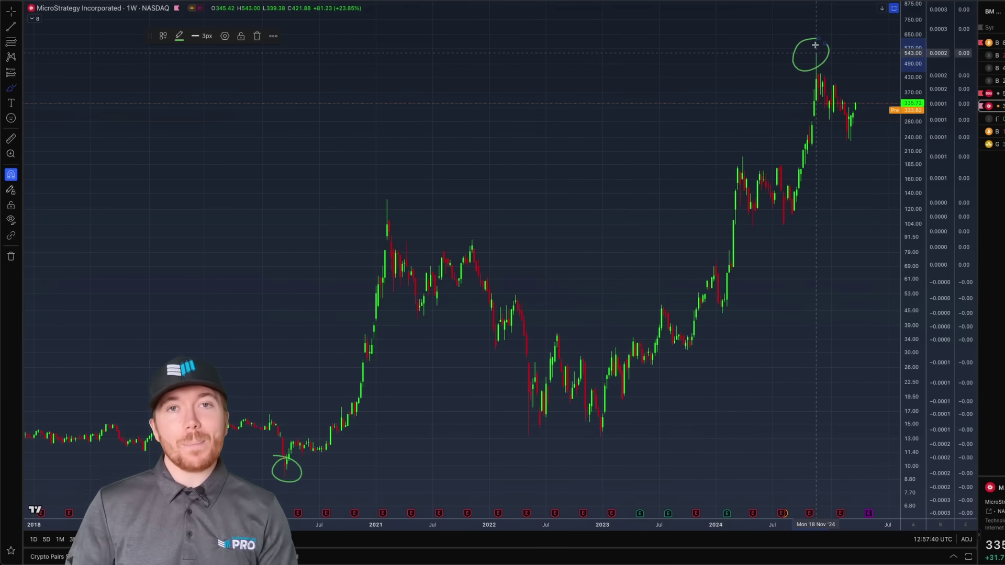
right_click(657, 145)
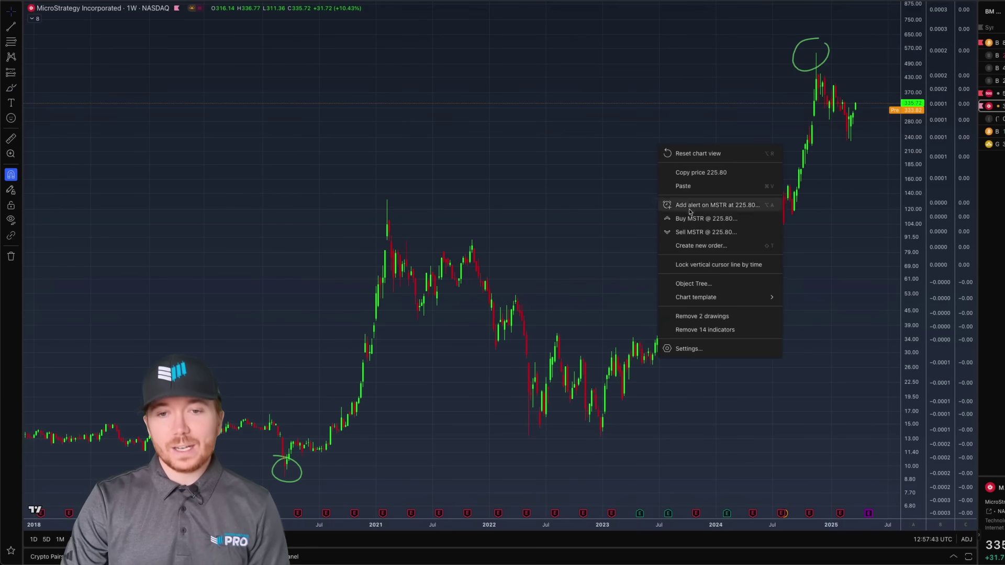
left_click(709, 315)
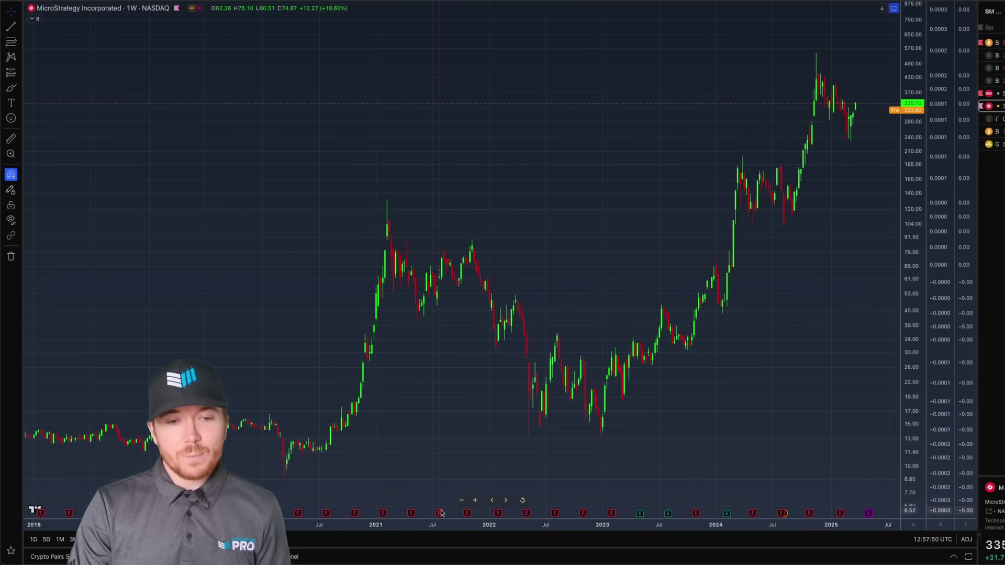
Open MicroStrategy's full financials page and view its Revenue breakdown by source and country.
mouse_move(438, 513)
left_click(439, 495)
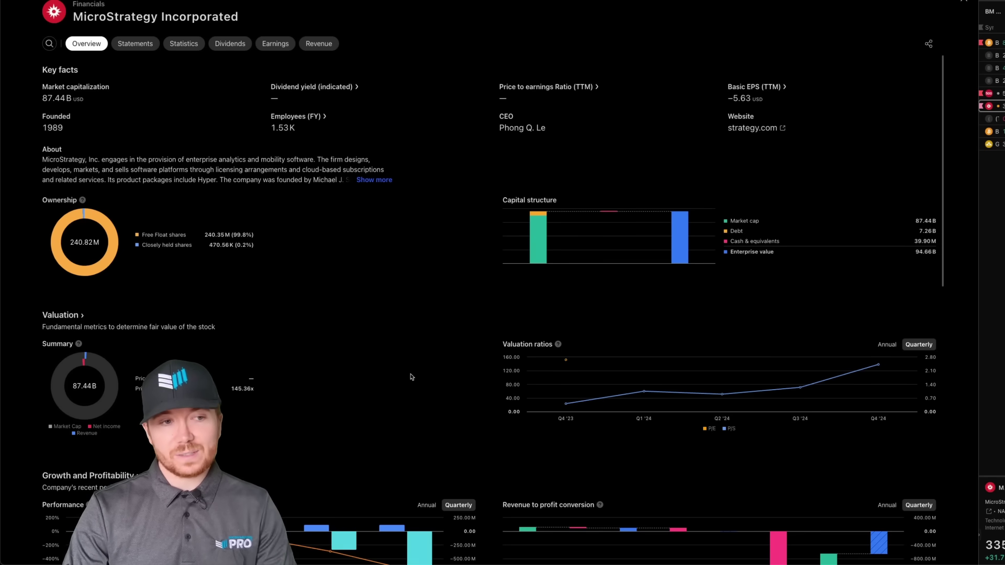
scroll(258, 345, "down", 2)
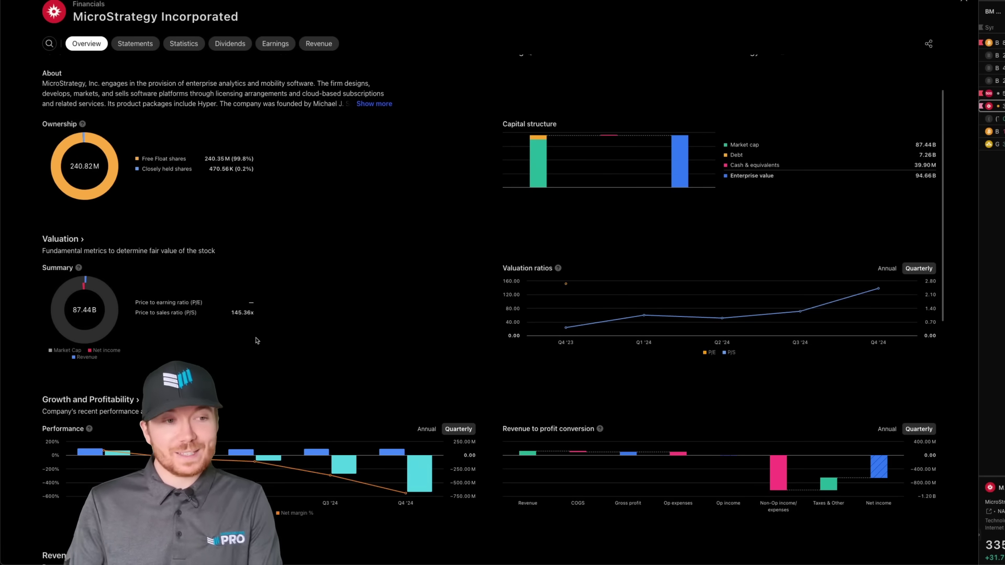
mouse_move(85, 280)
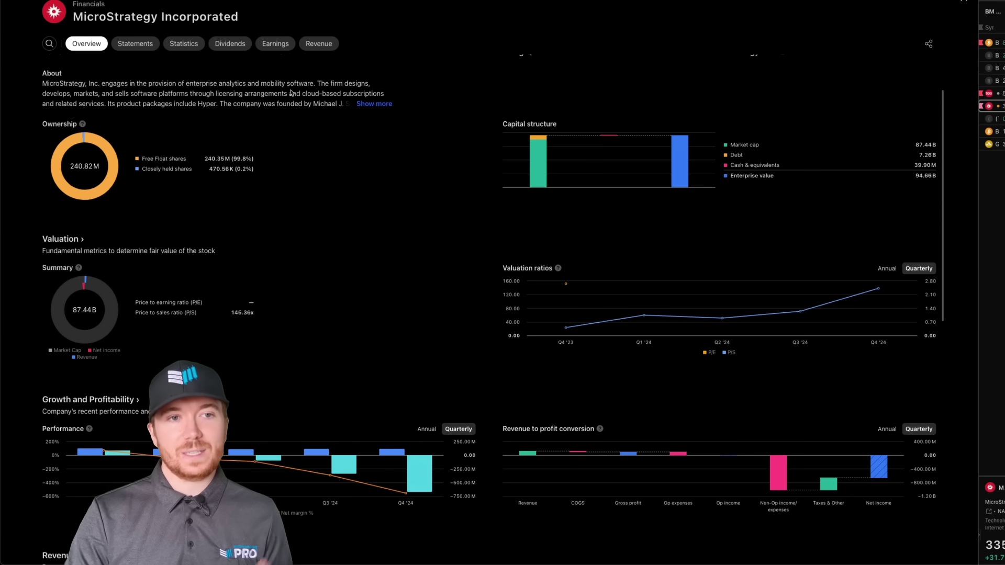
left_click(319, 44)
mouse_move(824, 109)
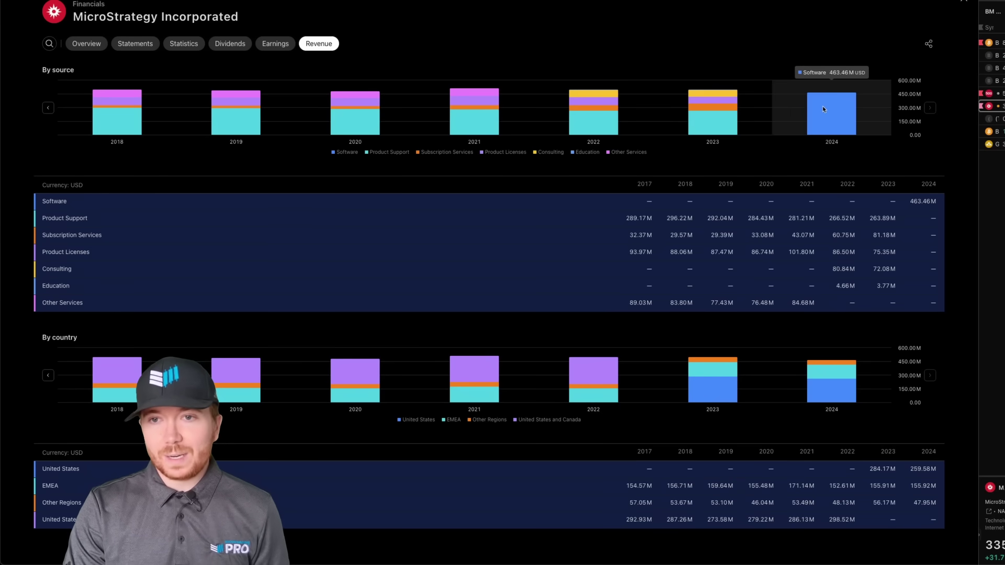
mouse_move(712, 113)
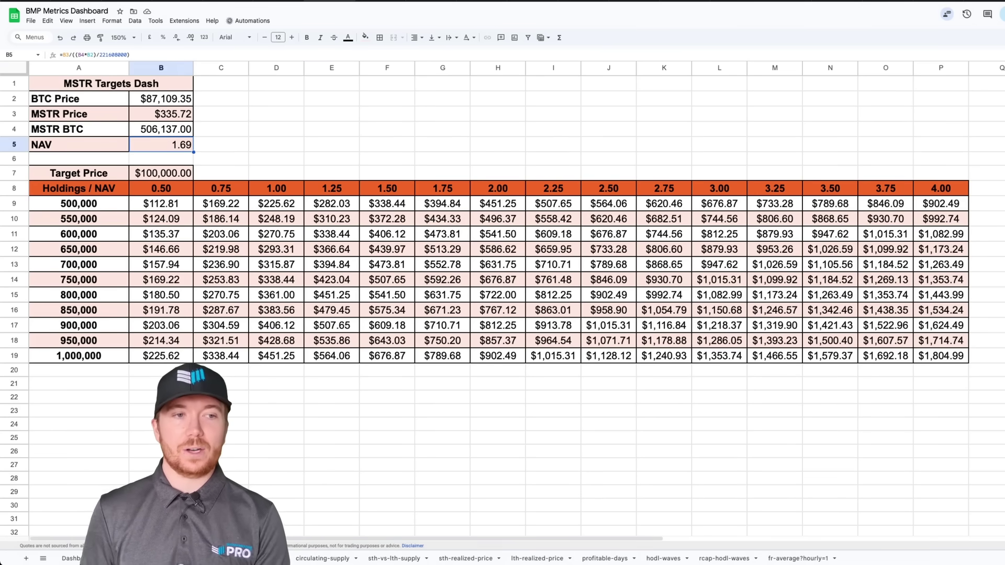
left_click(158, 99)
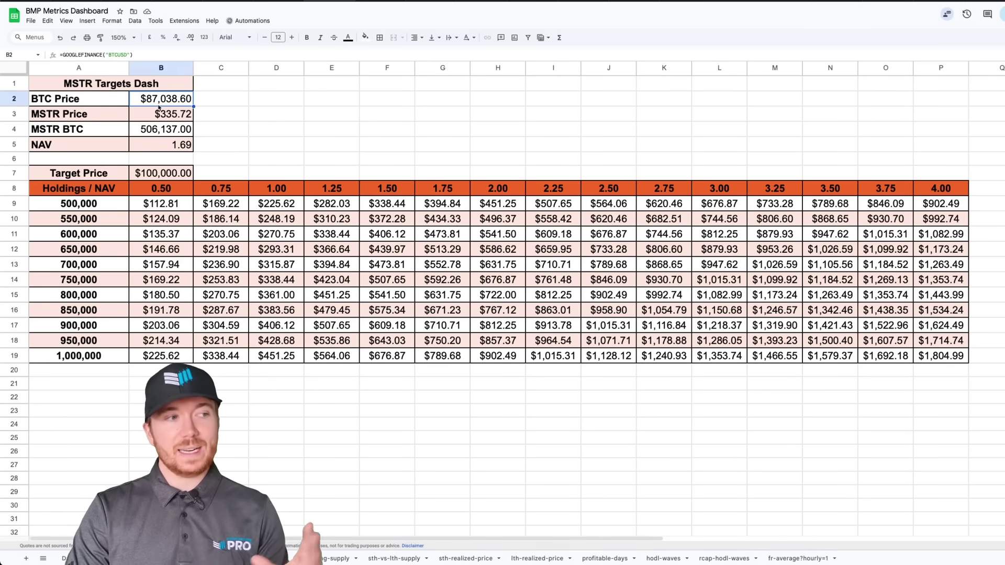
left_click(160, 118)
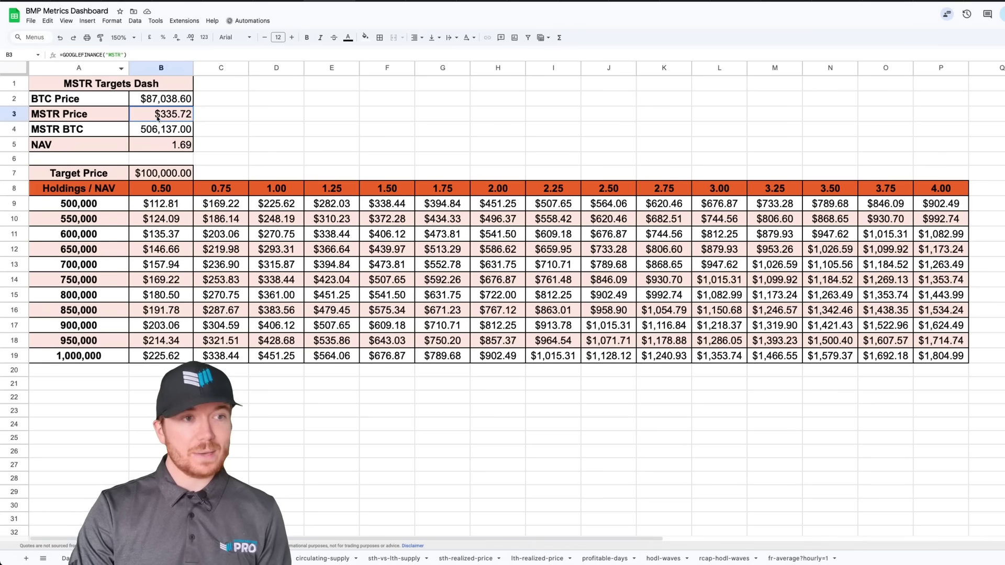
left_click(176, 133)
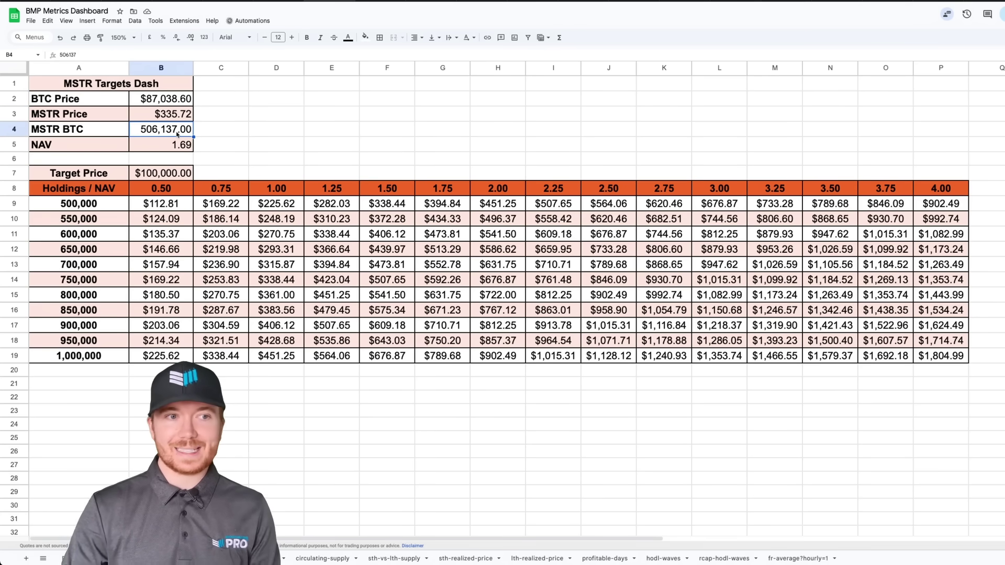
left_click(183, 147)
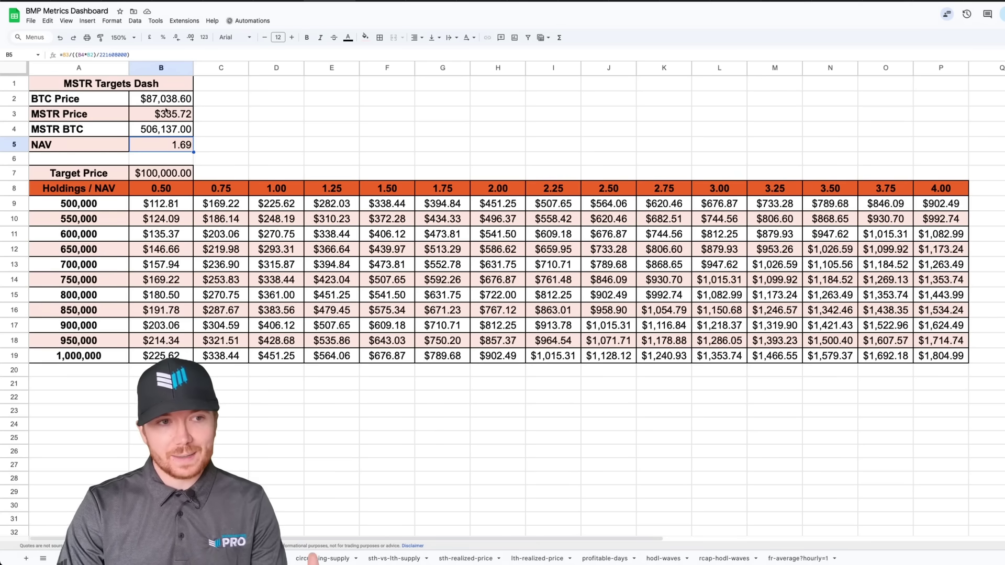
left_click(169, 118)
left_click(178, 147)
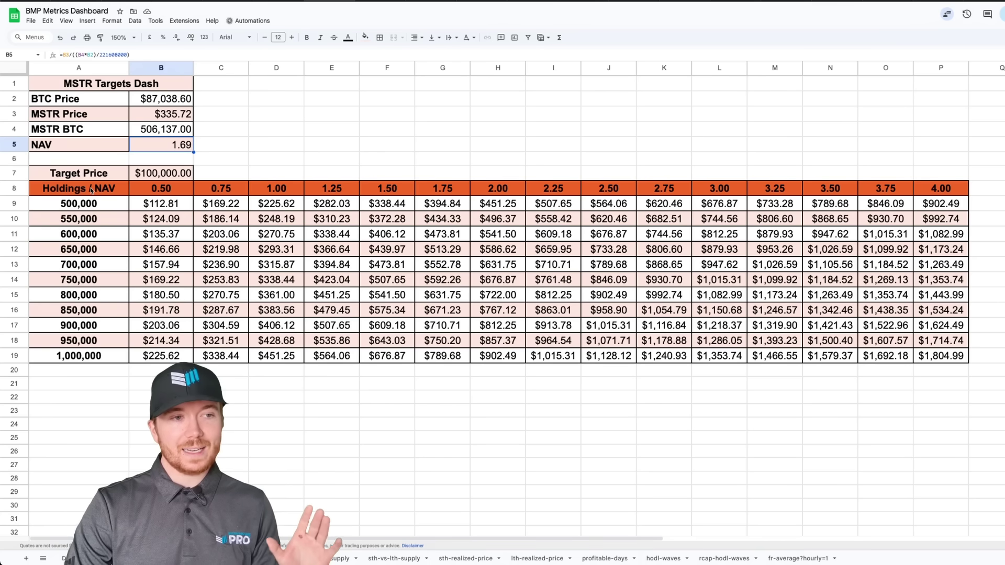
left_click_drag(89, 189, 94, 327)
left_click_drag(147, 190, 891, 187)
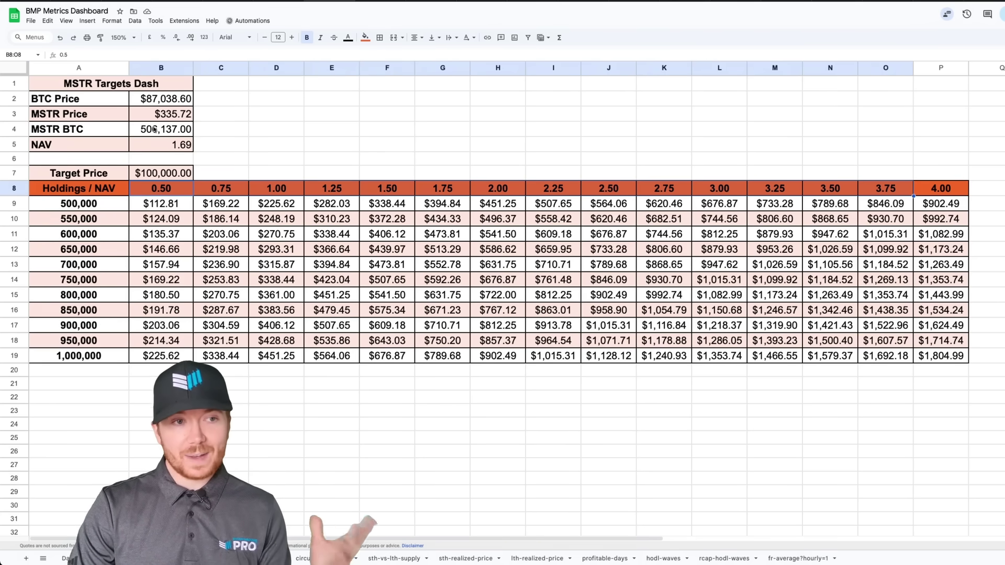
left_click(159, 146)
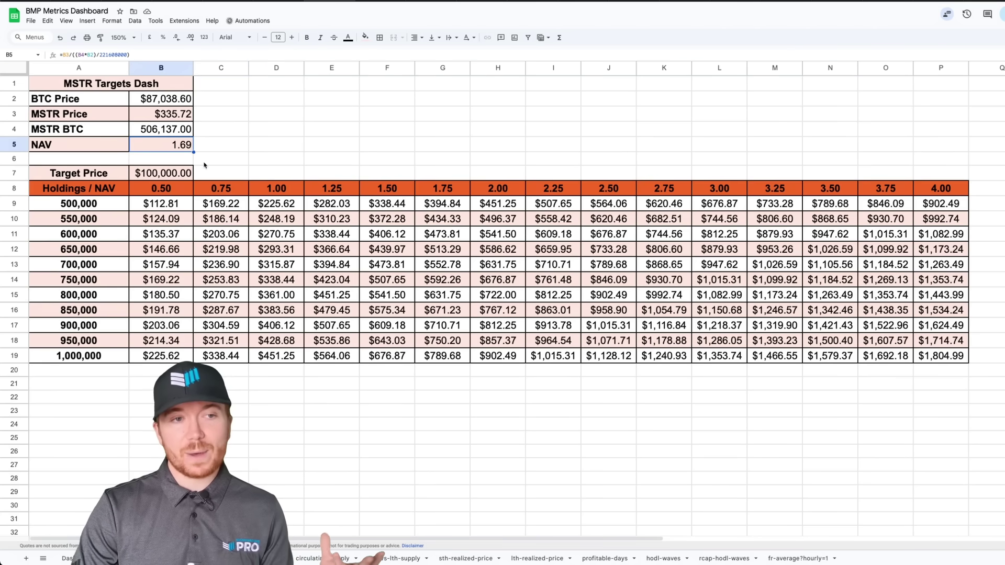
left_click_drag(397, 202, 443, 208)
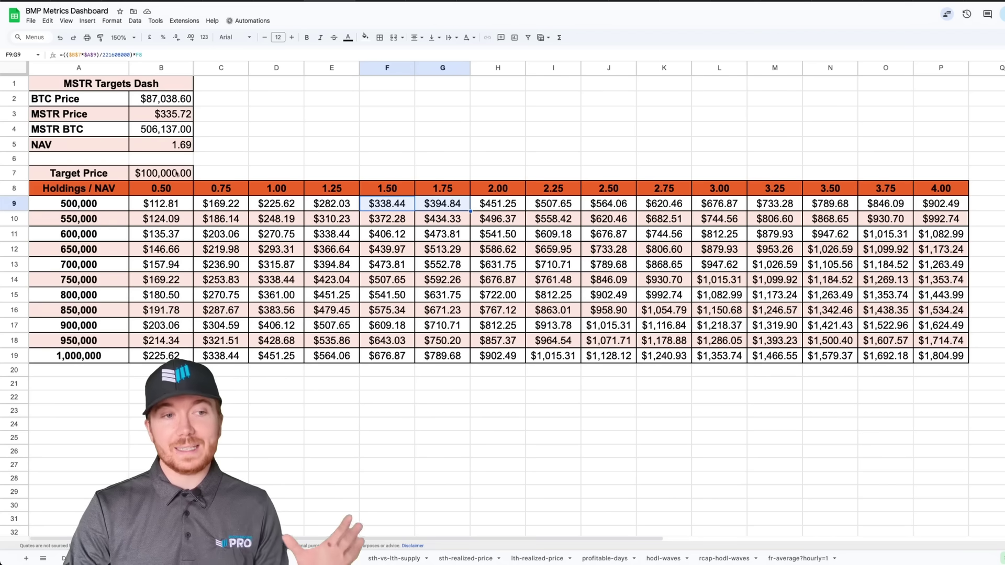
Set the Target Price to $87,000 and highlight the 500,000-holdings targets at 1.50 and 1.75 NAV.
left_click(151, 174)
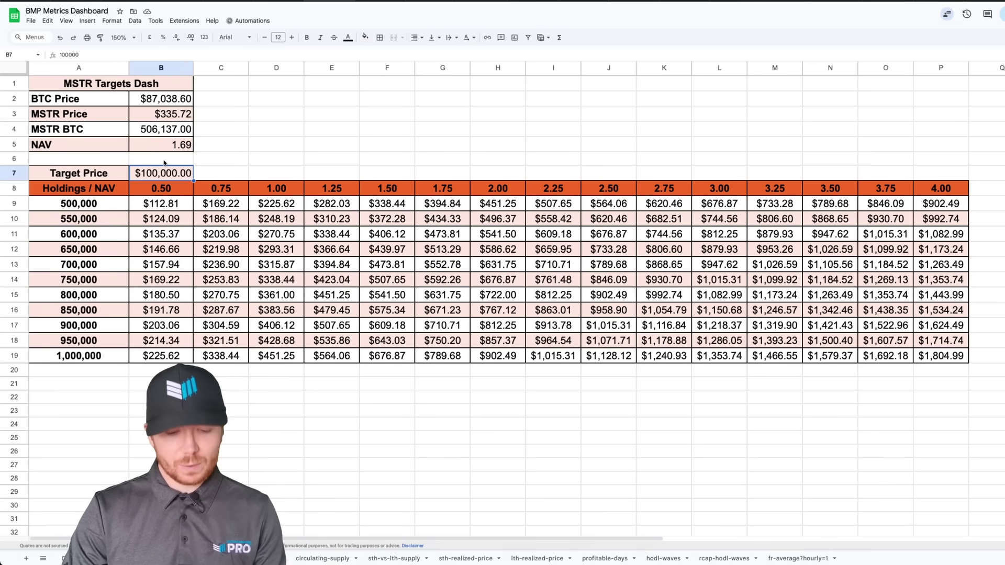
key("BackSpace")
type("870000")
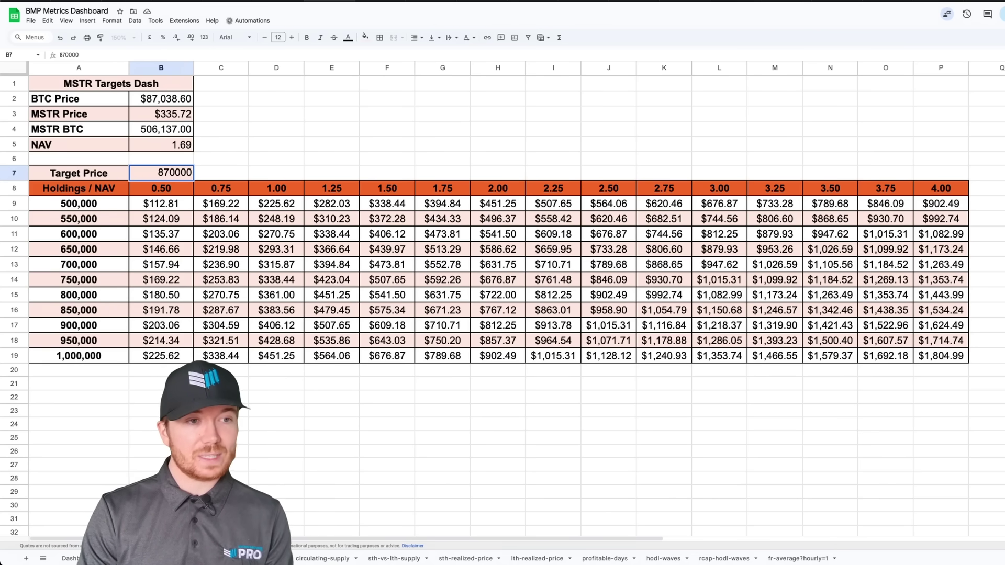
key("BackSpace")
key("Return")
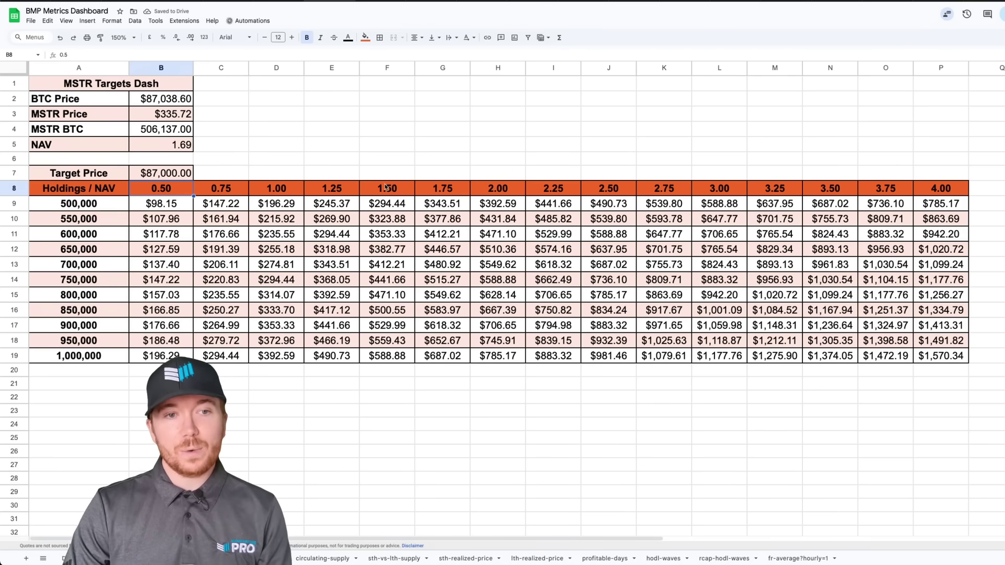
left_click_drag(390, 189, 445, 205)
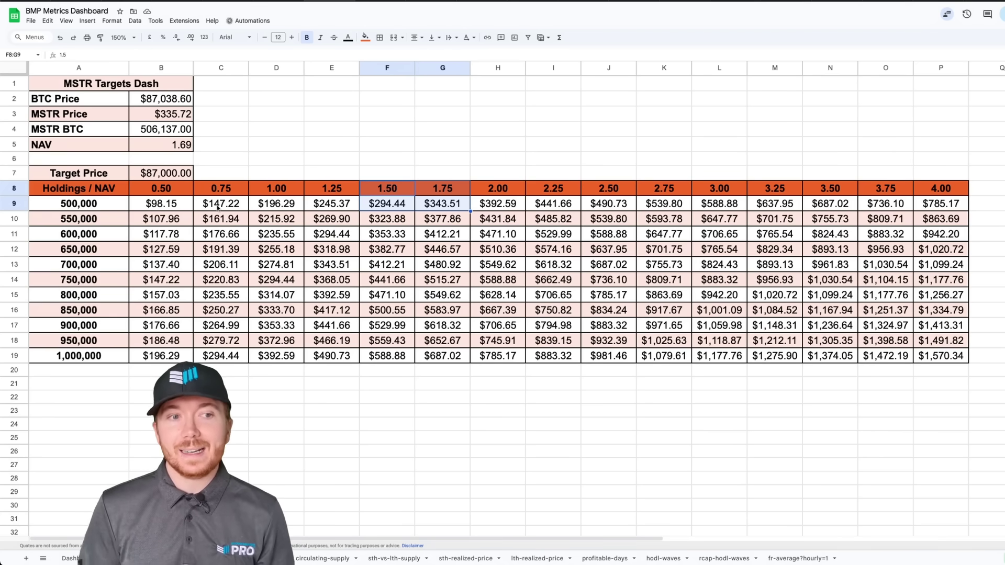
left_click(163, 178)
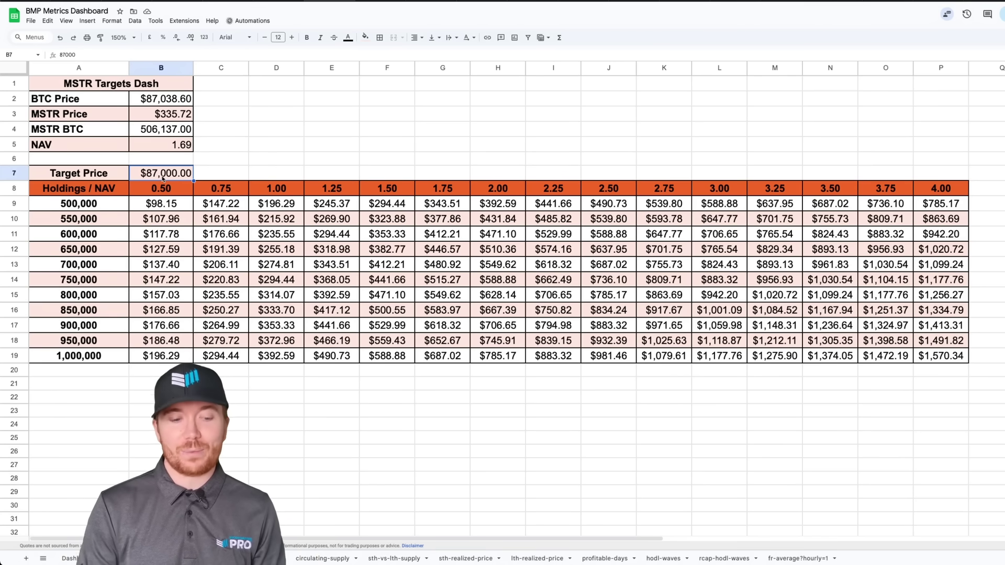
Restore the Target Price to $100,000 and review the BTC holdings value and 700,000 holdings row.
type("100000")
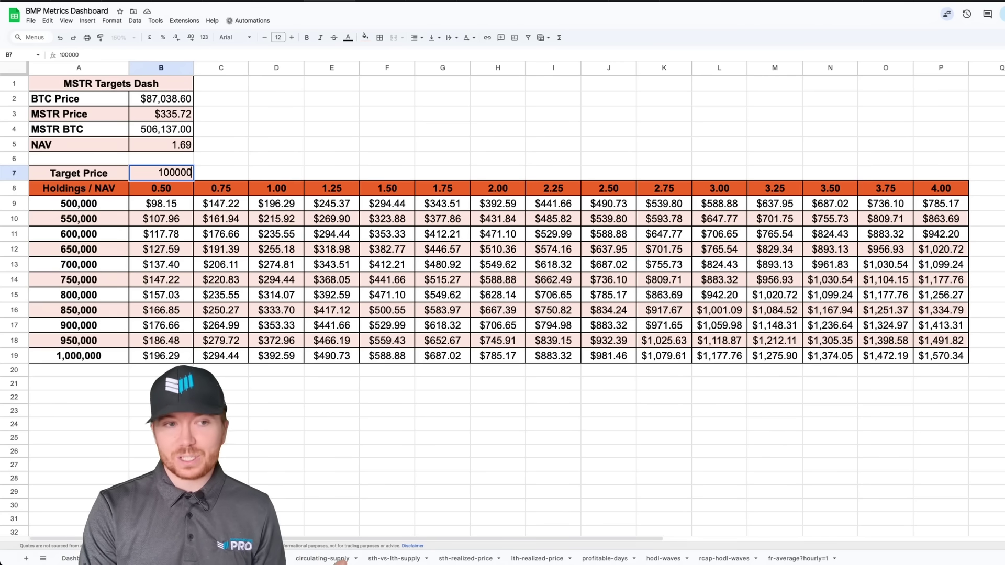
key("Return")
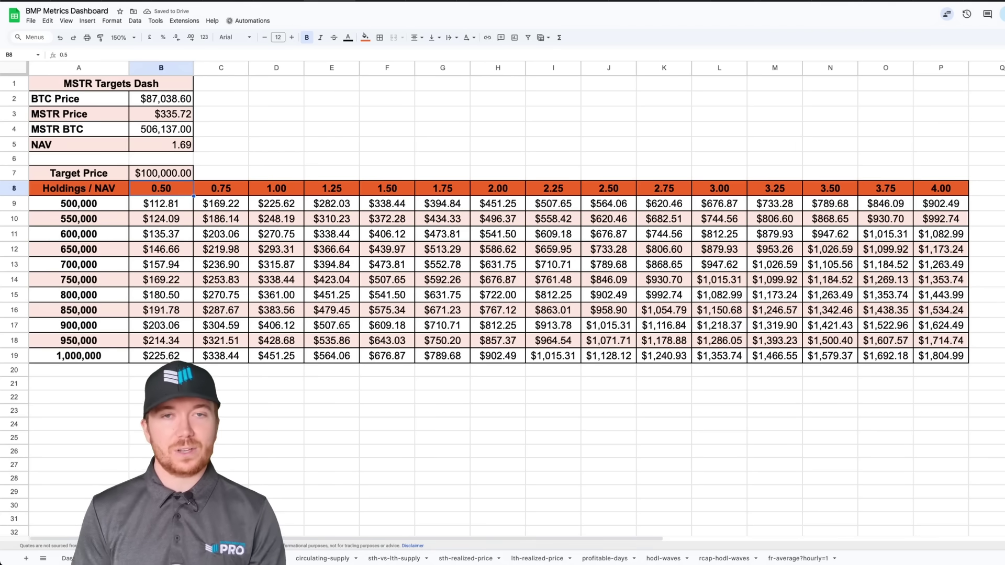
left_click(160, 130)
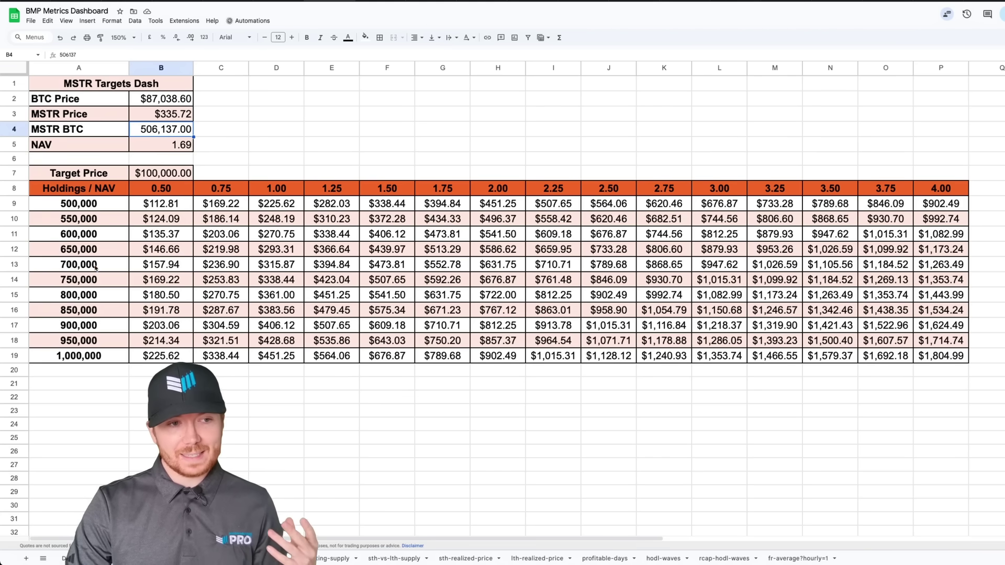
left_click_drag(96, 265, 427, 267)
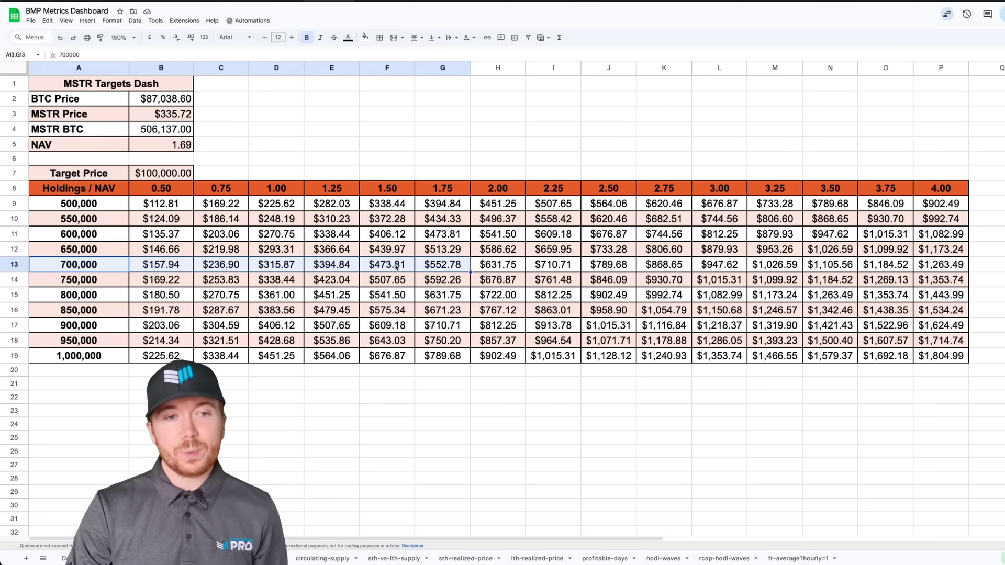
left_click(285, 269)
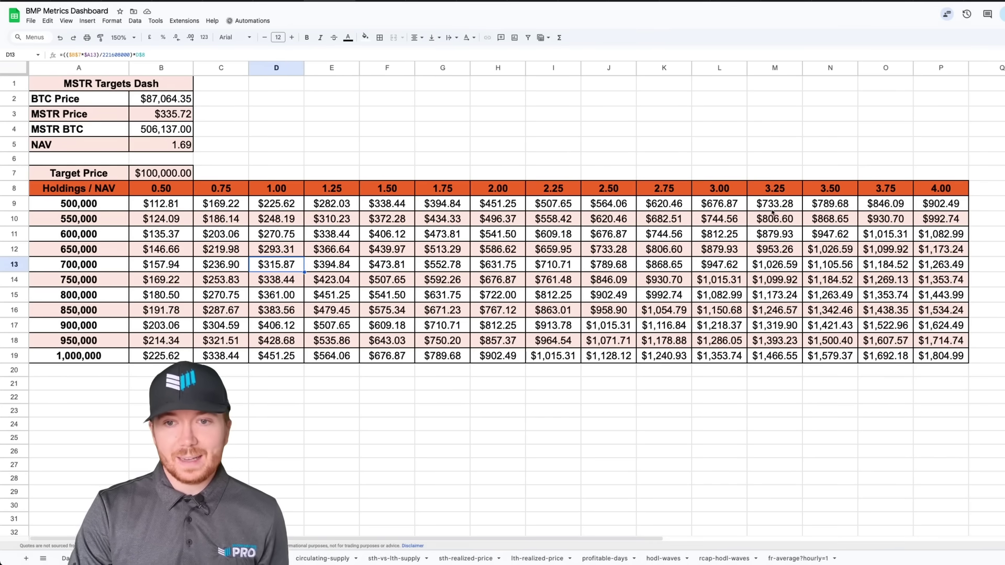
left_click_drag(98, 269, 825, 264)
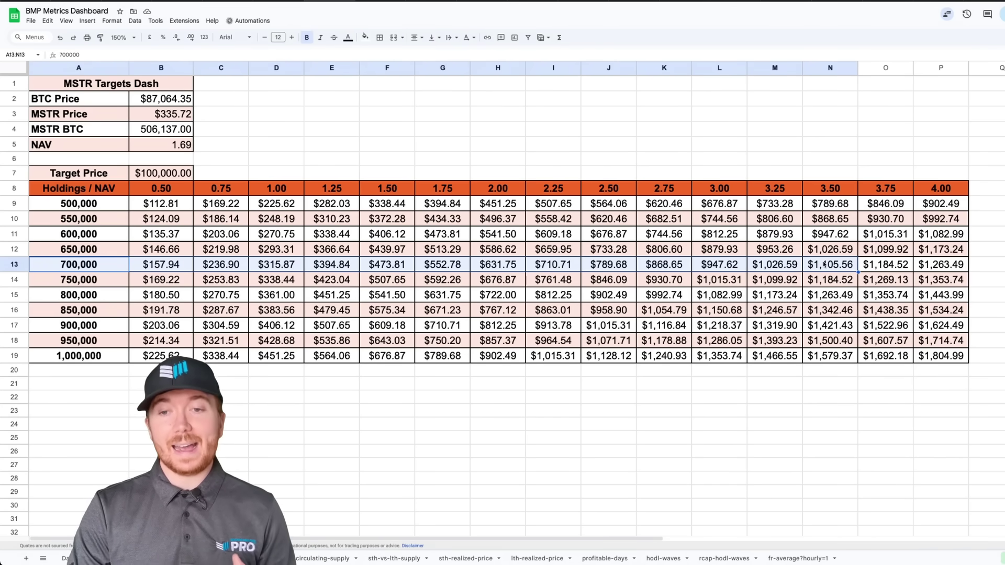
left_click(796, 267)
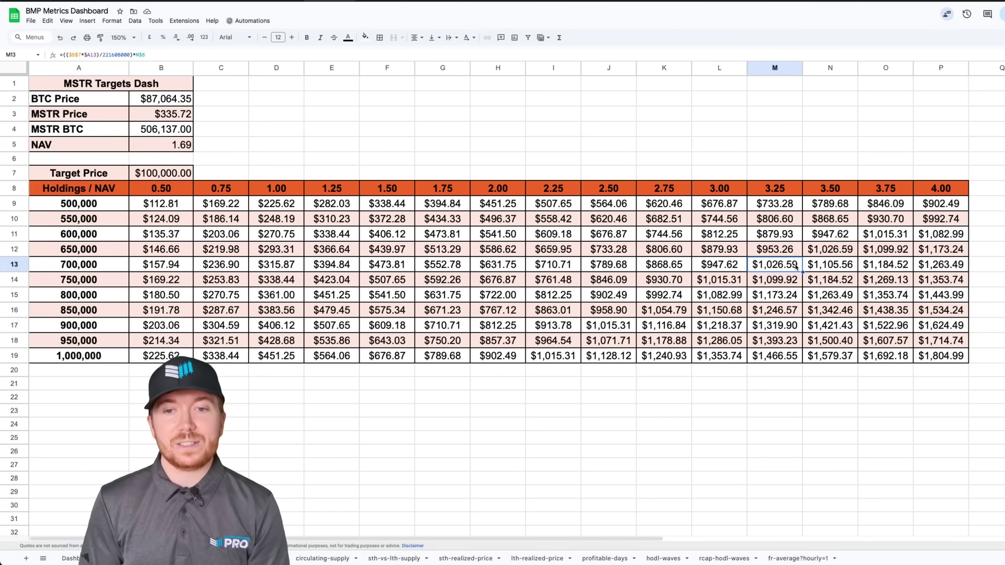
left_click(828, 264)
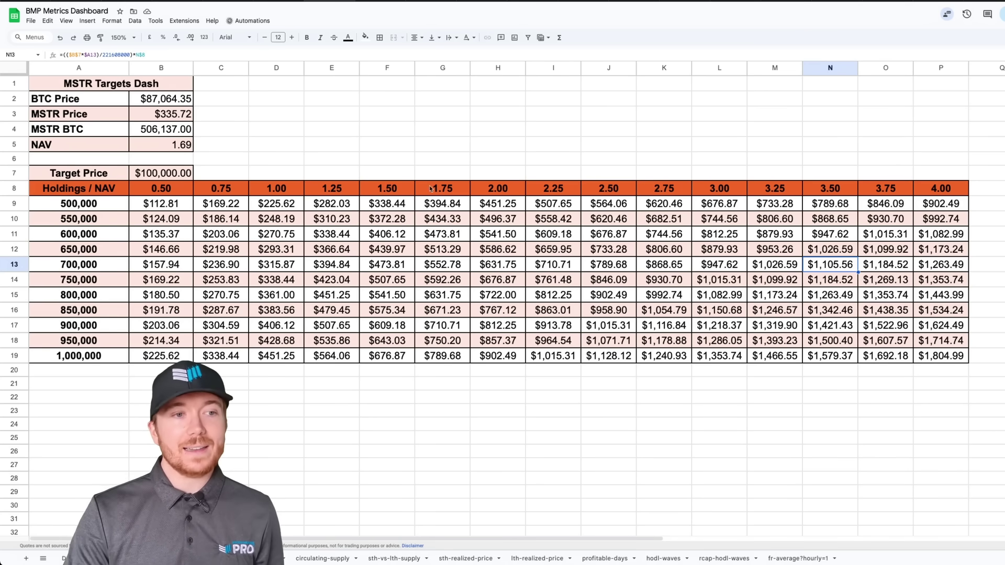
Raise the Target Price to $150,000 and highlight the 700,000–800,000 holdings targets at higher NAV multiples.
left_click(175, 176)
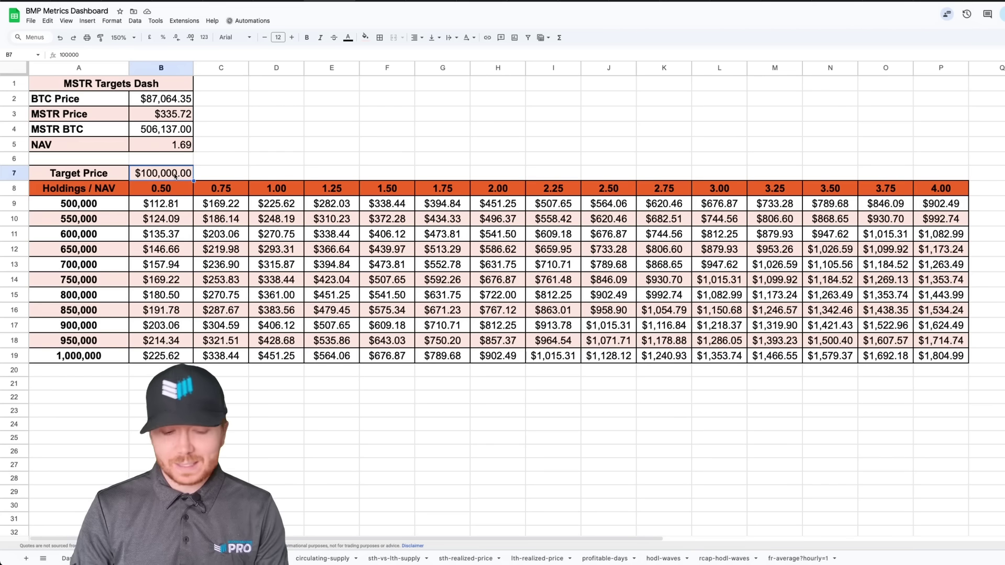
type("1500")
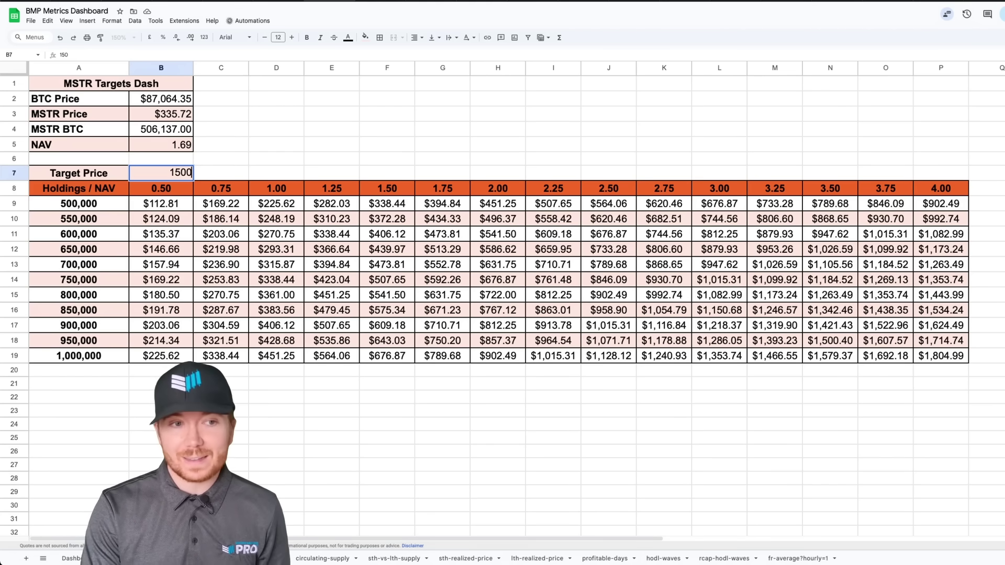
type("0")
key("Return")
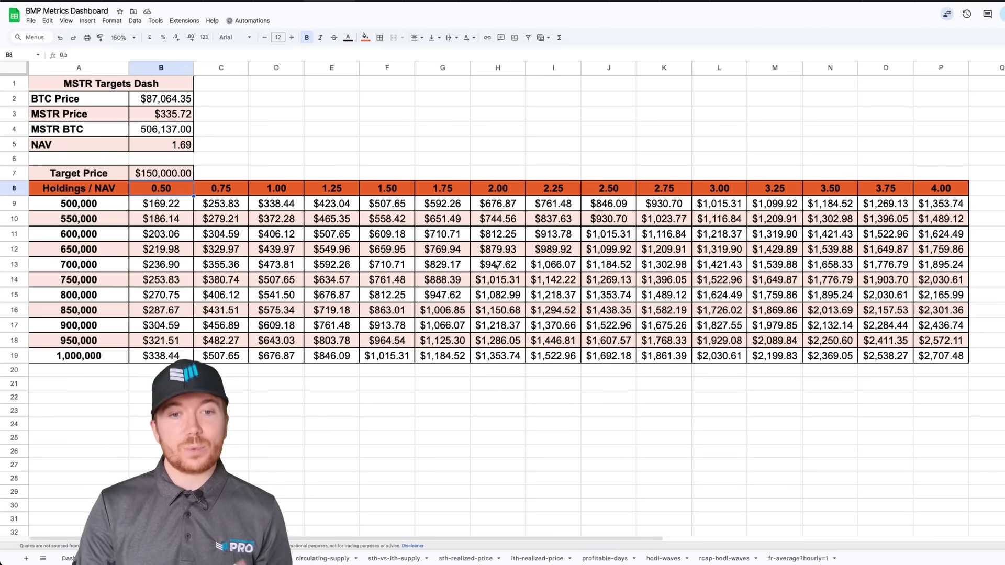
left_click_drag(496, 267, 816, 298)
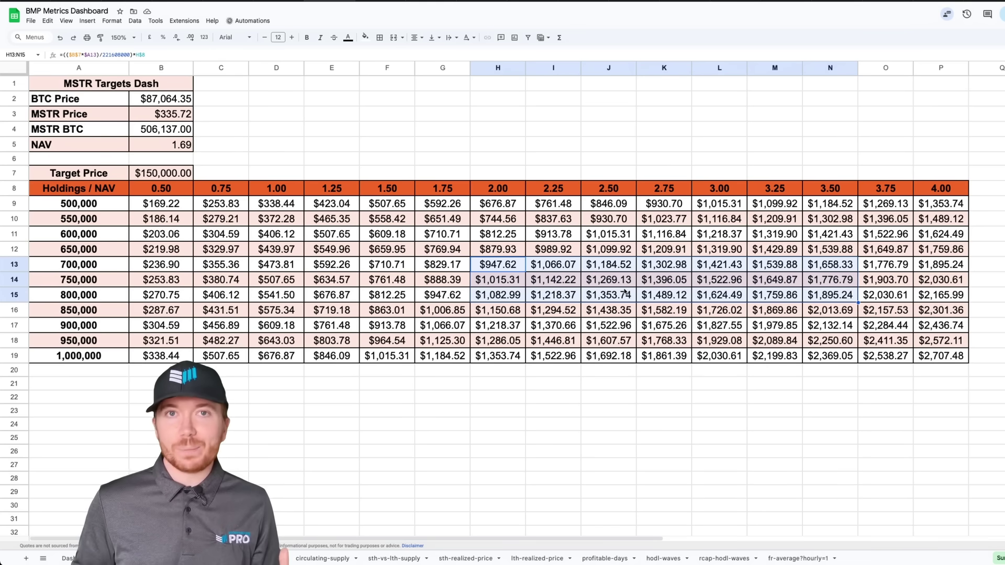
Set the Target Price to $200,000 and highlight the 700,000–800,000 holdings targets.
left_click(161, 173)
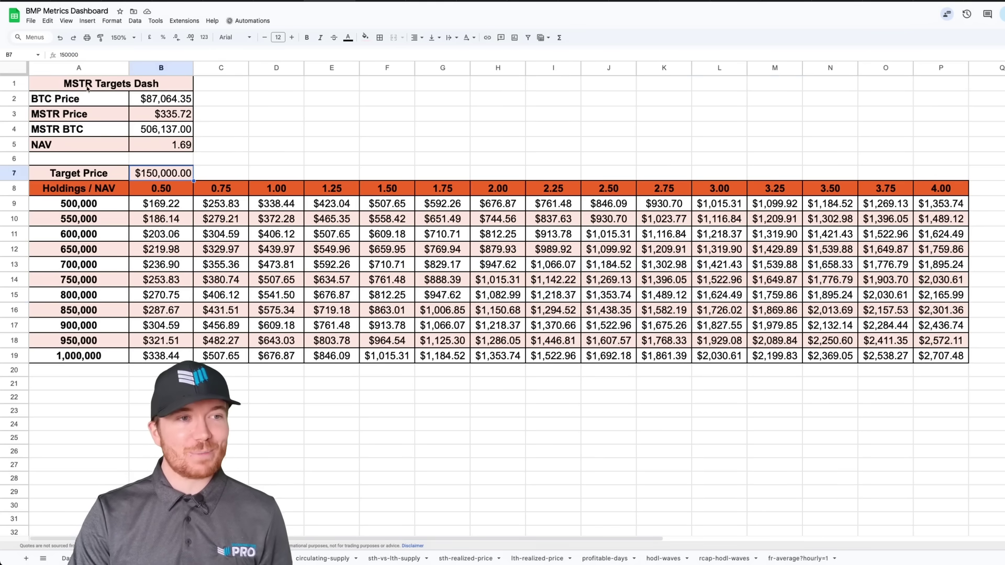
double_click(66, 54)
type("200000")
key("Return")
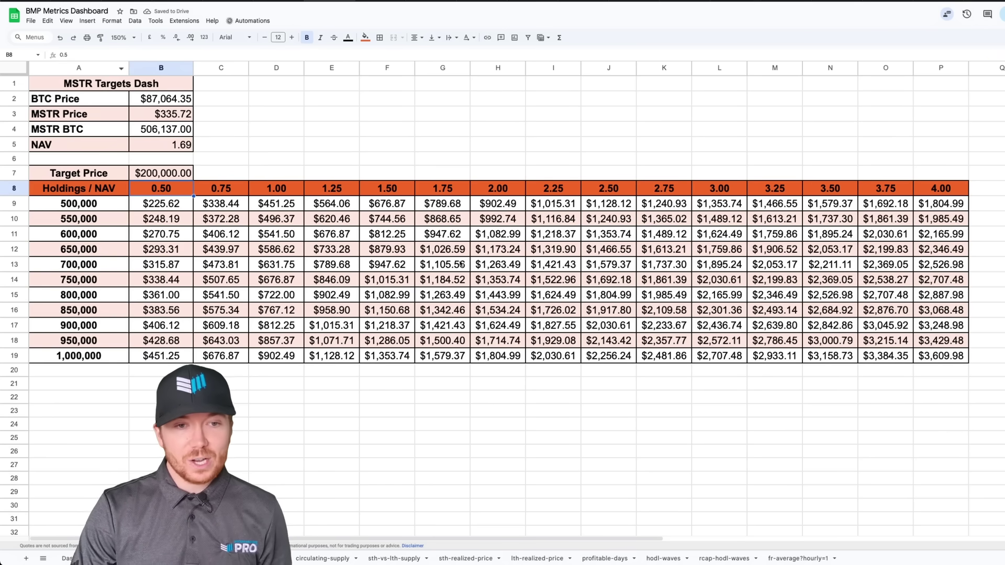
left_click_drag(496, 267, 817, 294)
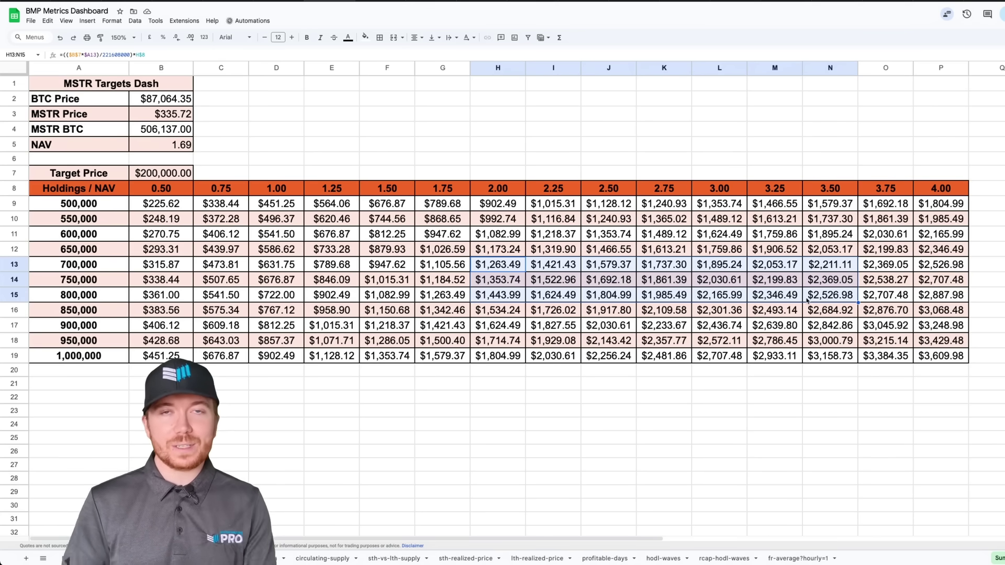
Review the Apple market cap comparison and the MSTR market cap and $MSTR Price formulas.
left_click_drag(660, 539, 793, 542)
left_click(904, 195)
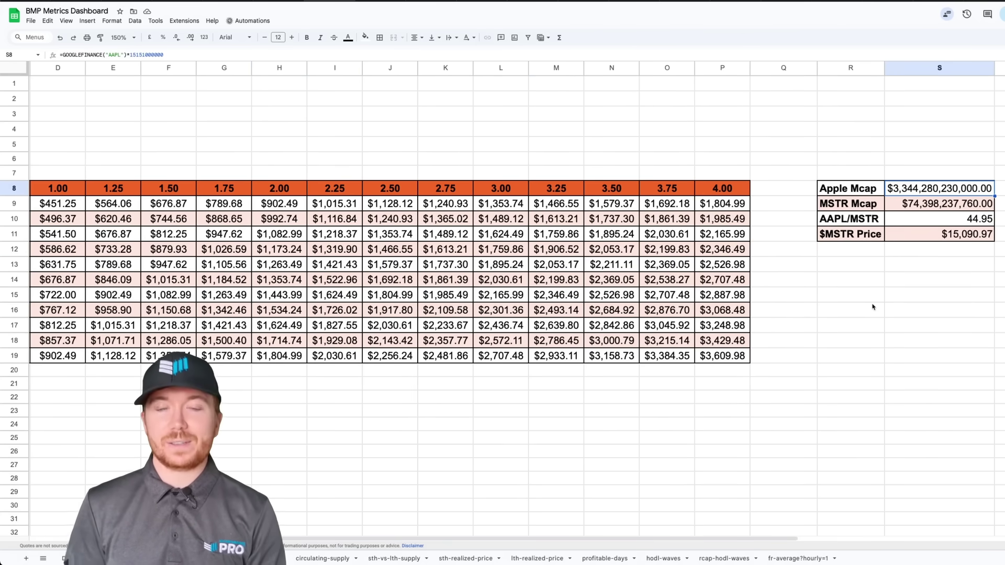
left_click(935, 210)
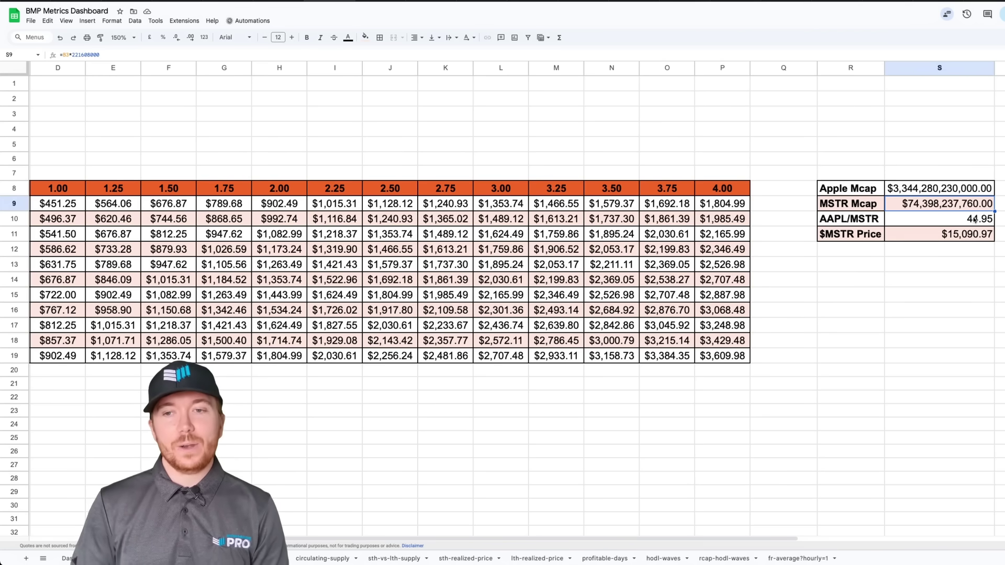
left_click(974, 236)
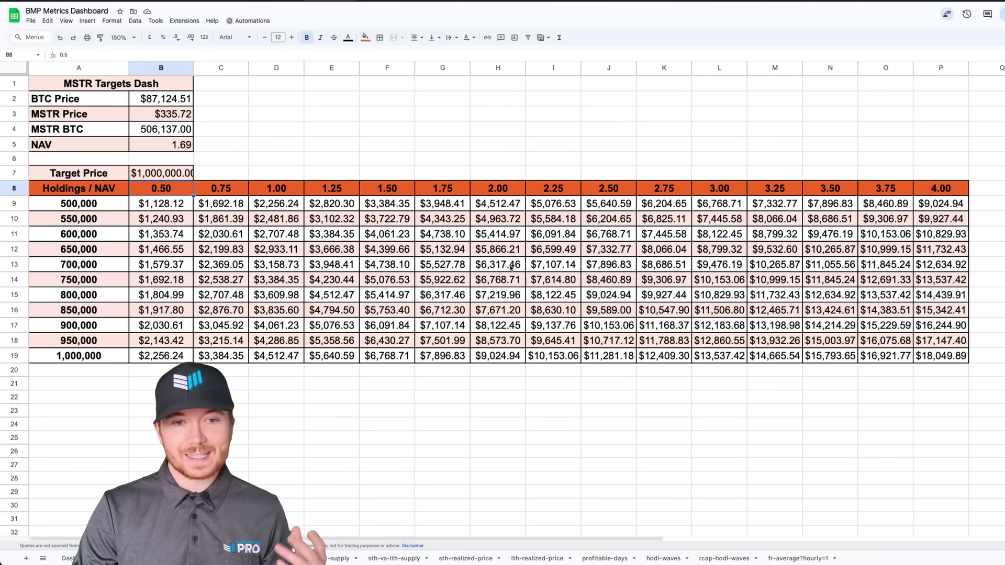
Highlight 700,000–750,000 BTC targets at 2.00–2.25 NAV and inspect the 800,000 and 850,000 BTC targets.
left_click_drag(510, 267, 539, 281)
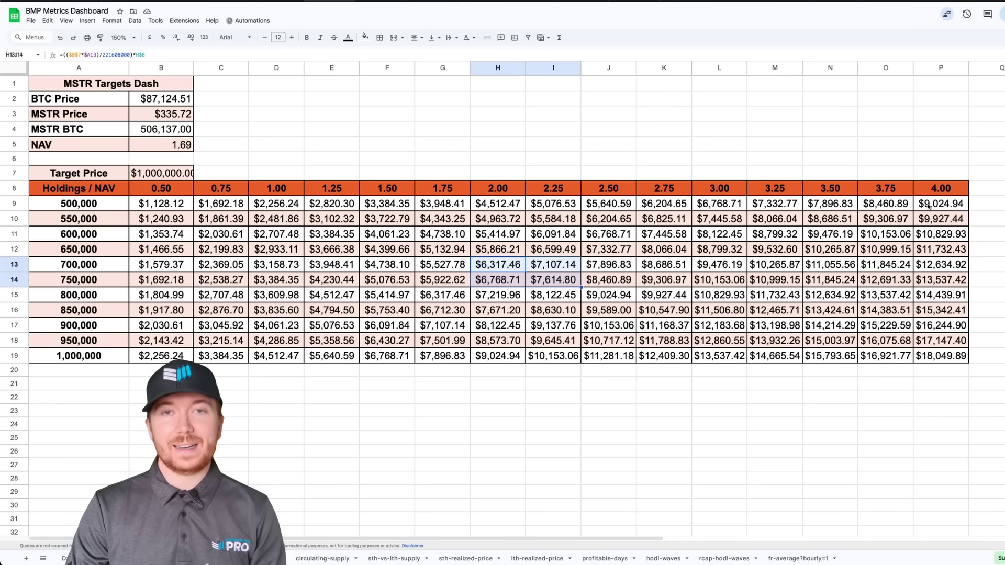
left_click(946, 298)
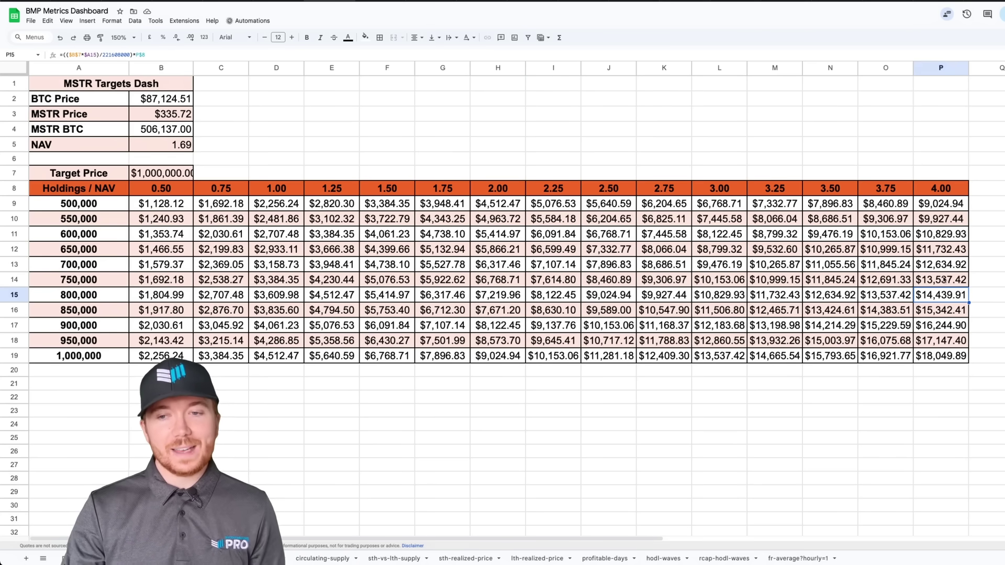
left_click(928, 315)
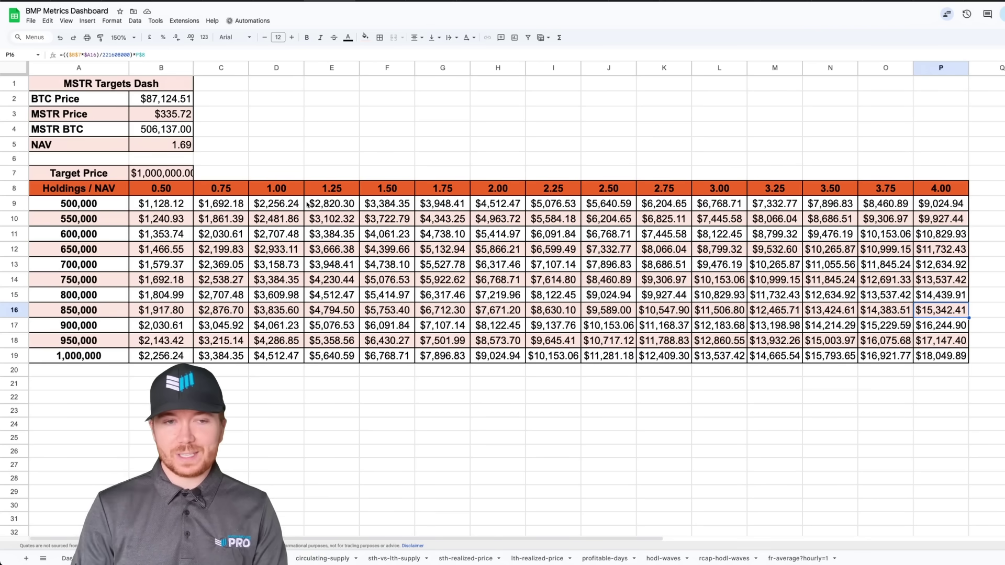
Set the Target Price to $200,000.
left_click(164, 170)
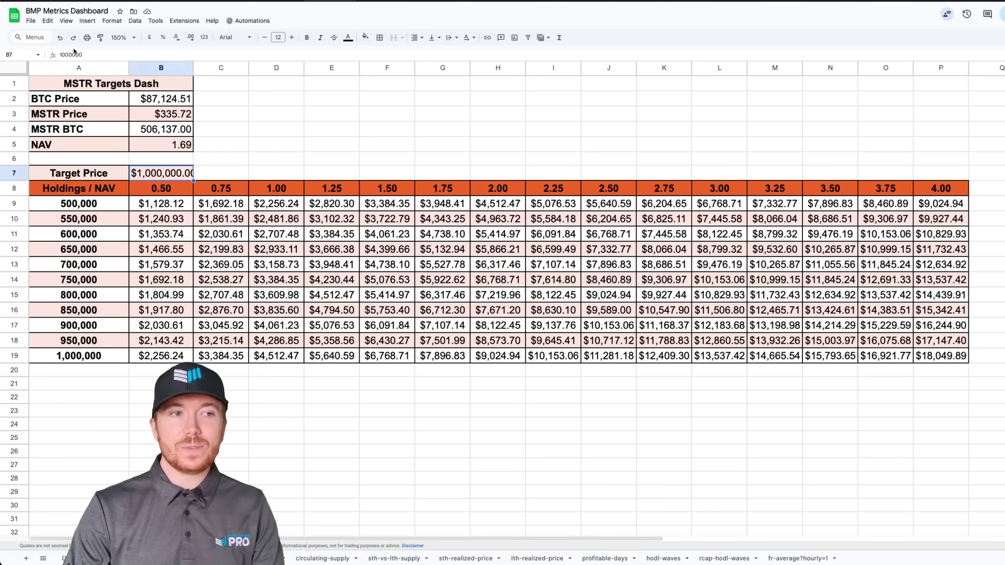
double_click(63, 54)
type("200000")
key("Return")
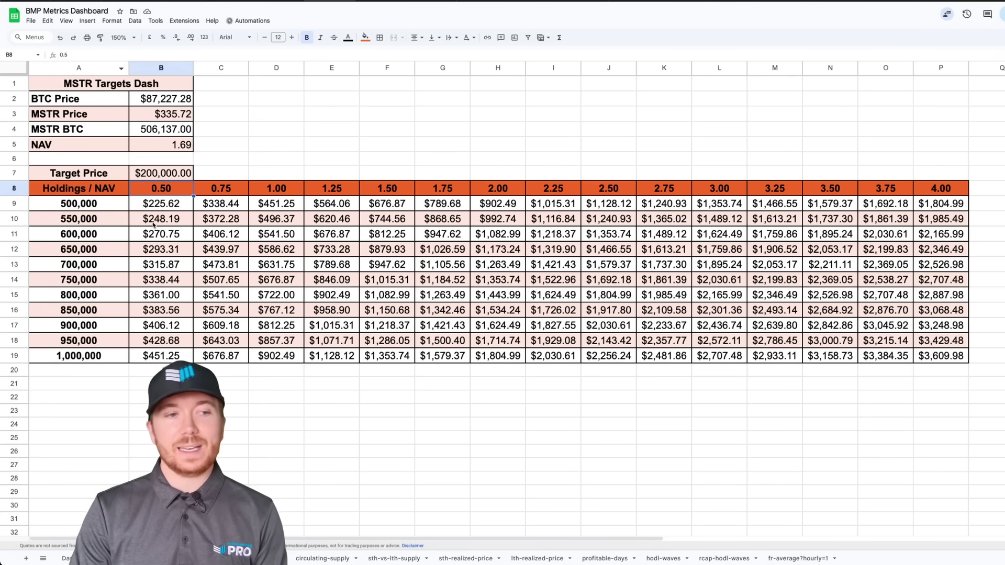
Change the 650,000 holdings value to 630,000.
left_click(85, 250)
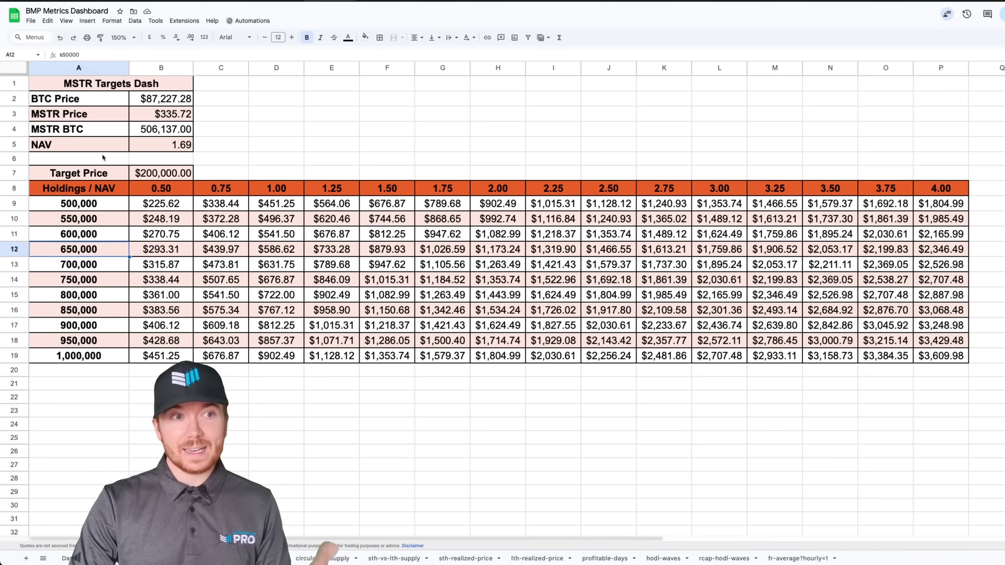
type("630000")
key("Return")
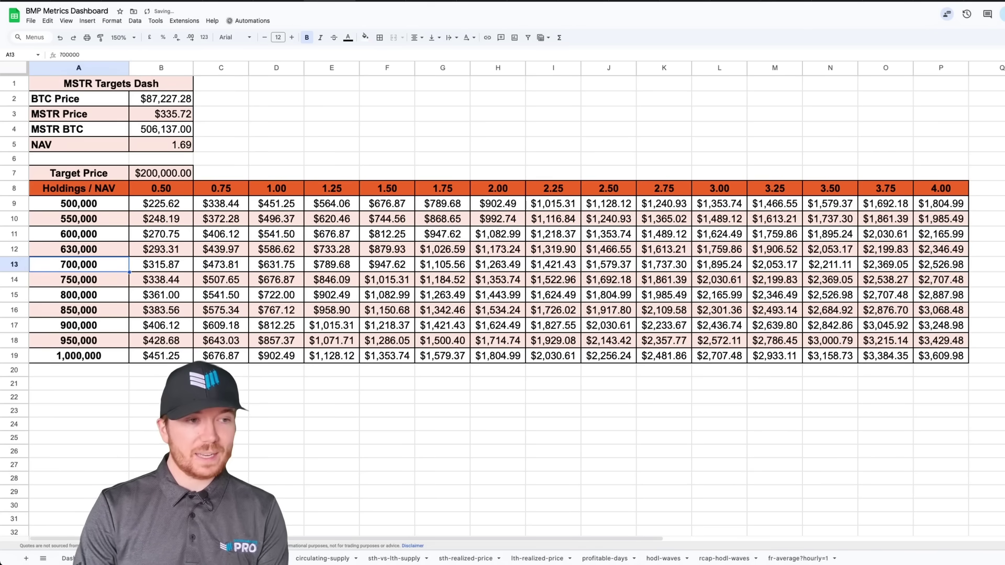
key("Up")
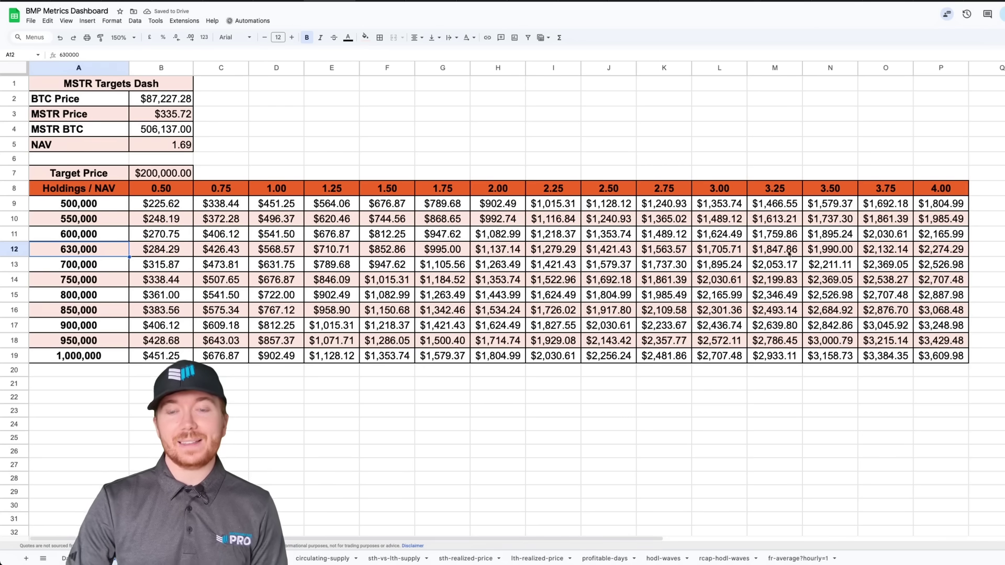
Lower the Target Price to $150,000 via the formula bar.
left_click(173, 175)
left_click(65, 55)
double_click(65, 55)
type("150000")
key("Return")
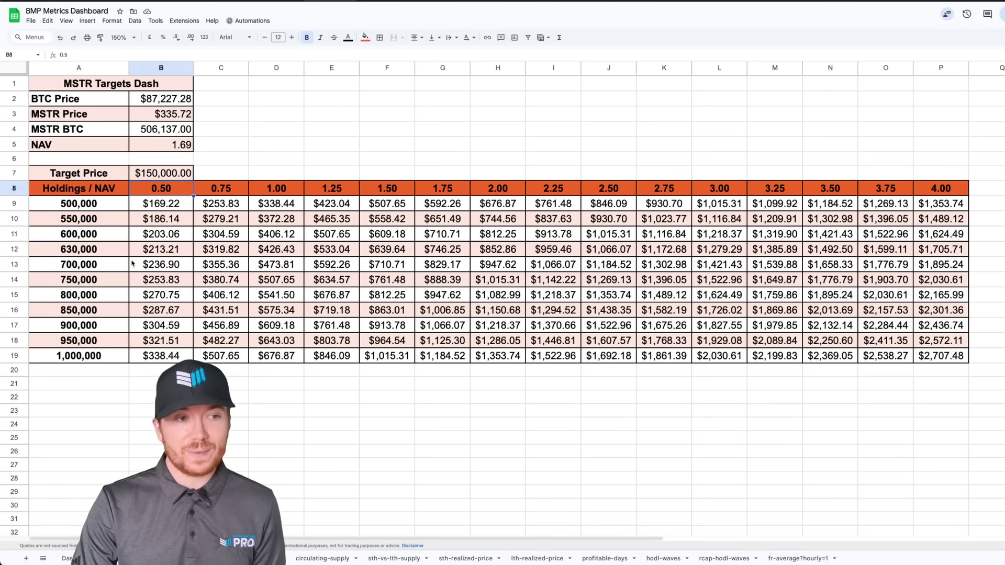
Highlight the 630,000 holdings row of targets, inspect a formula, then return to Bitcoin Magazine Pro.
left_click_drag(203, 250, 819, 250)
left_click(822, 250)
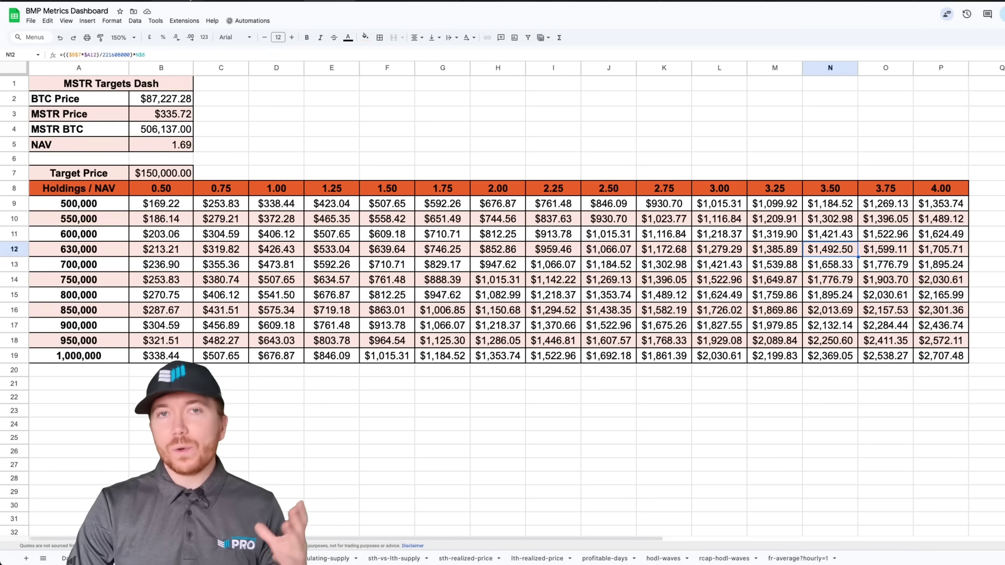
left_click(211, 1)
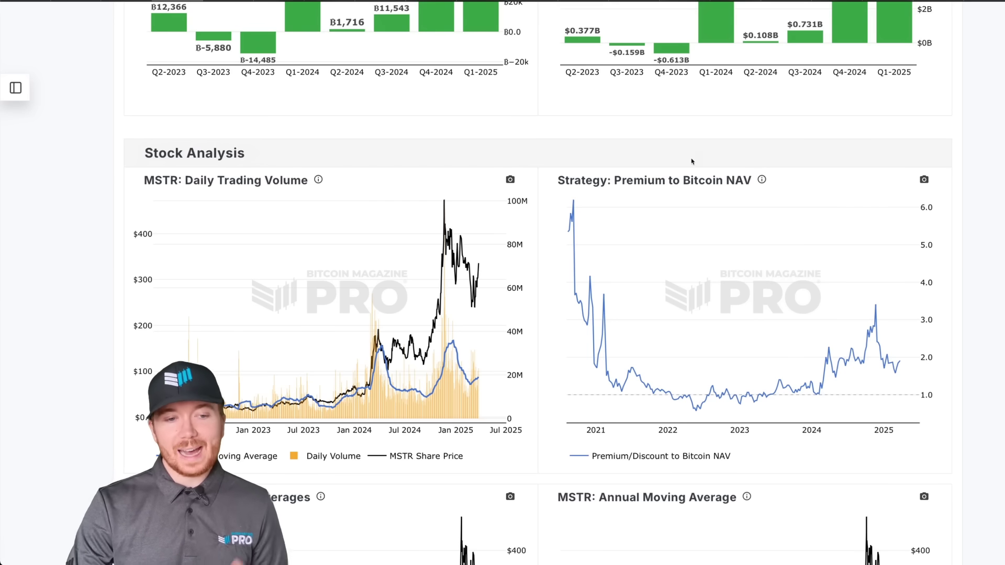
Bring the MSTR 3-Month and 6-Month Volatility charts into view and inspect the 3-Month peak.
scroll(693, 161, "down", 10)
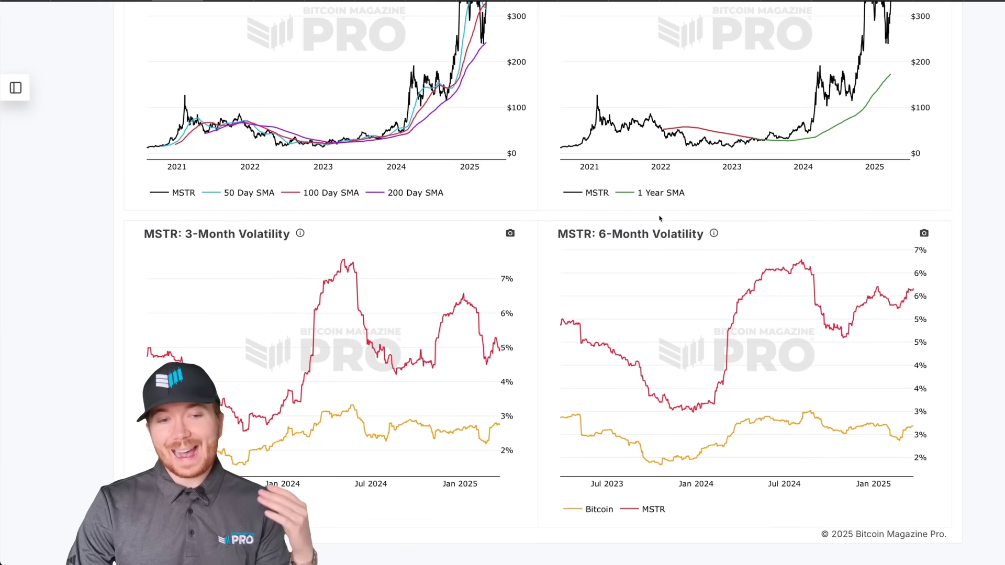
scroll(659, 218, "down", 2)
mouse_move(346, 150)
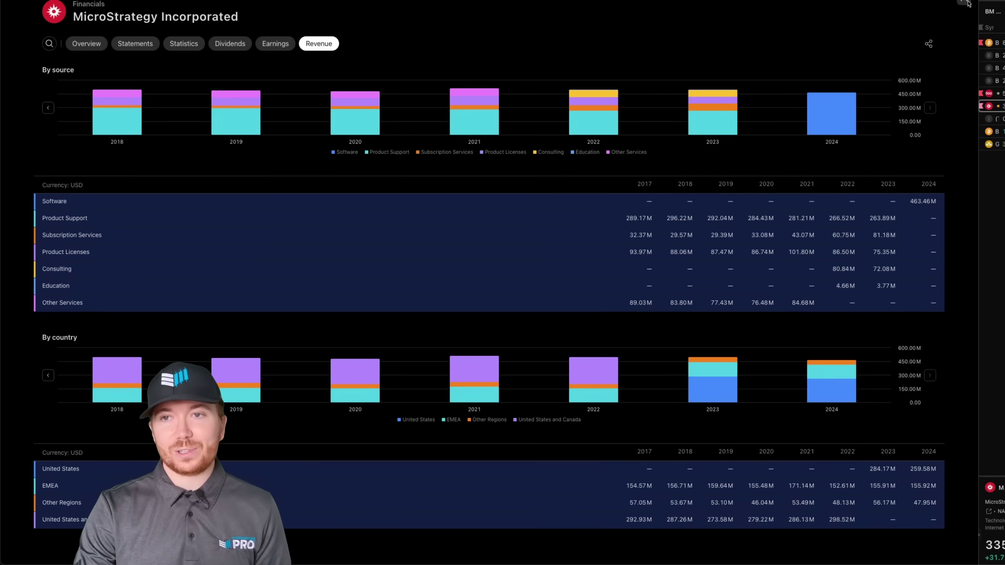
Return to the weekly price chart and measure the -89.80% drawdown from the 2021 peak to the 2022 low, then remove it.
left_click(966, 3)
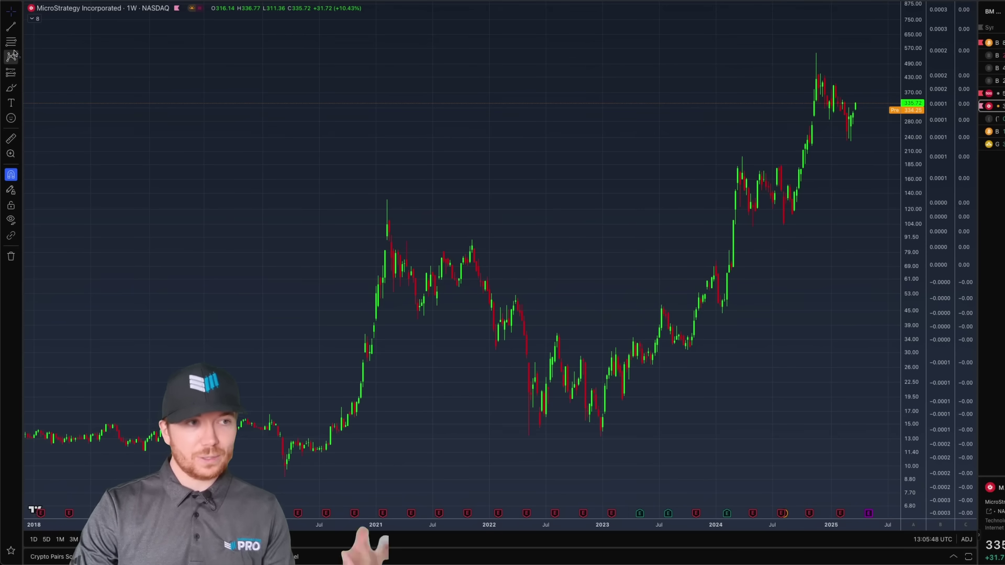
left_click(16, 76)
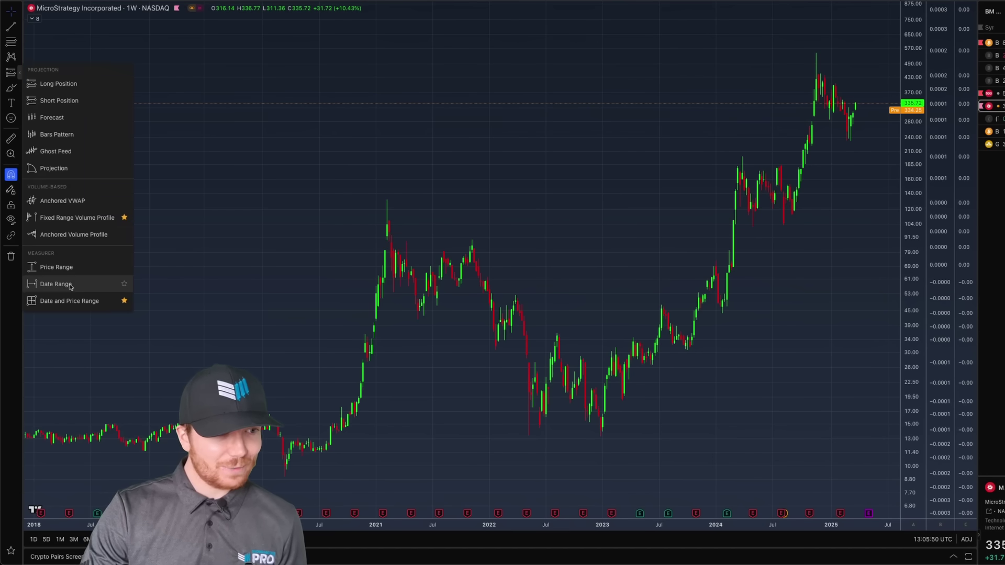
left_click(53, 284)
left_click(392, 196)
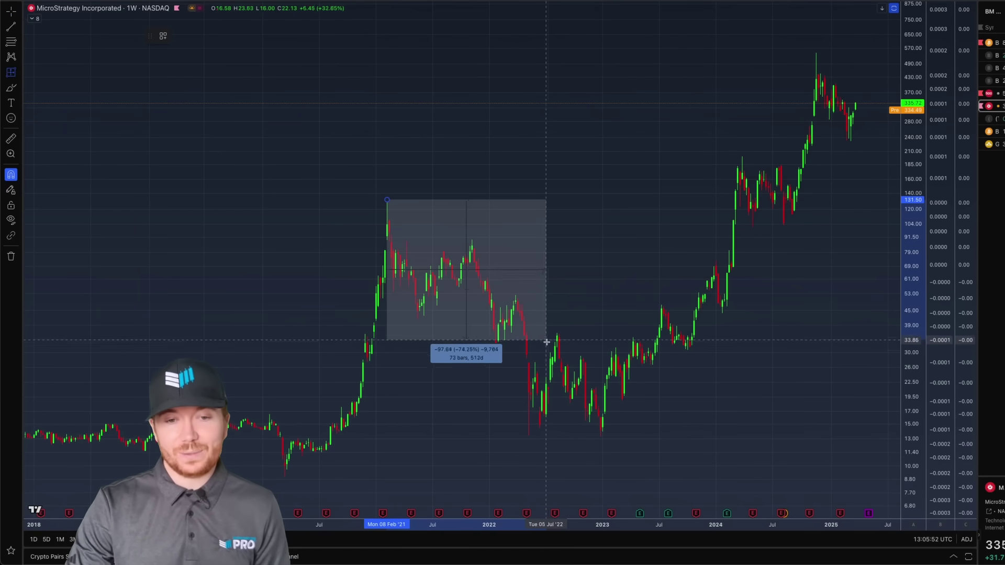
left_click(528, 437)
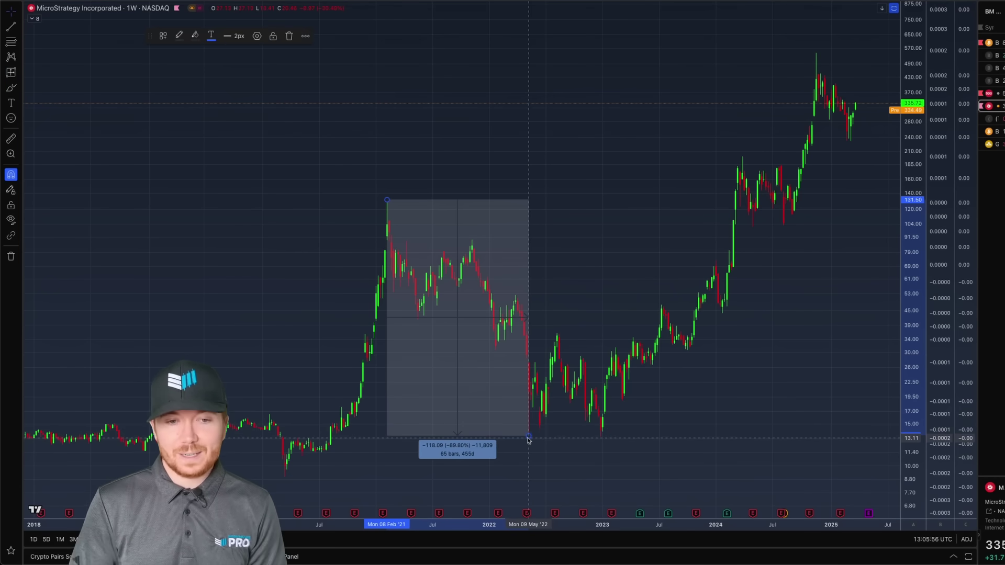
key("Delete")
Measure the -57.36% drawdown from the November 2024 peak to the March 2025 low, then delete it.
scroll(762, 265, "up", 8)
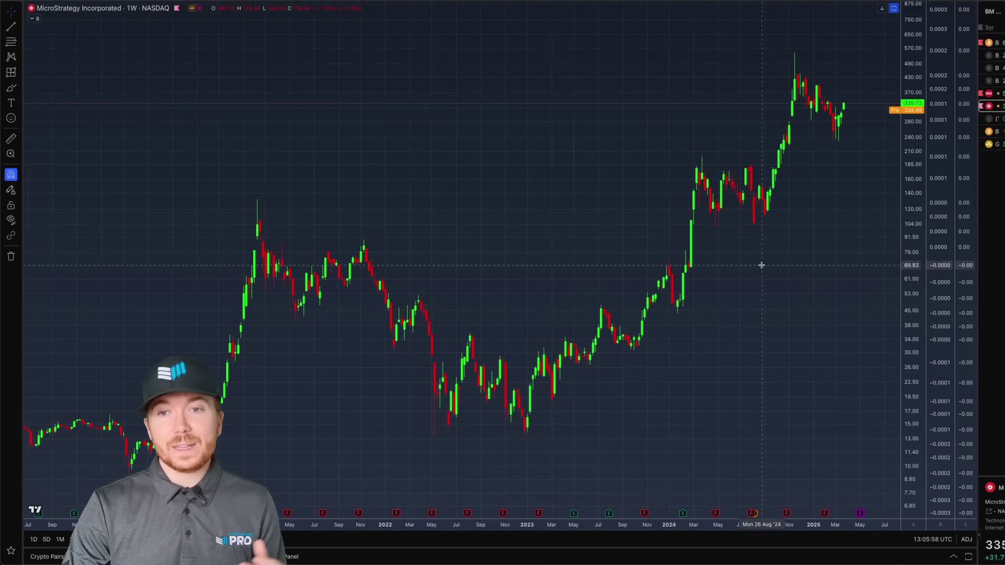
left_click(11, 72)
left_click(697, 53)
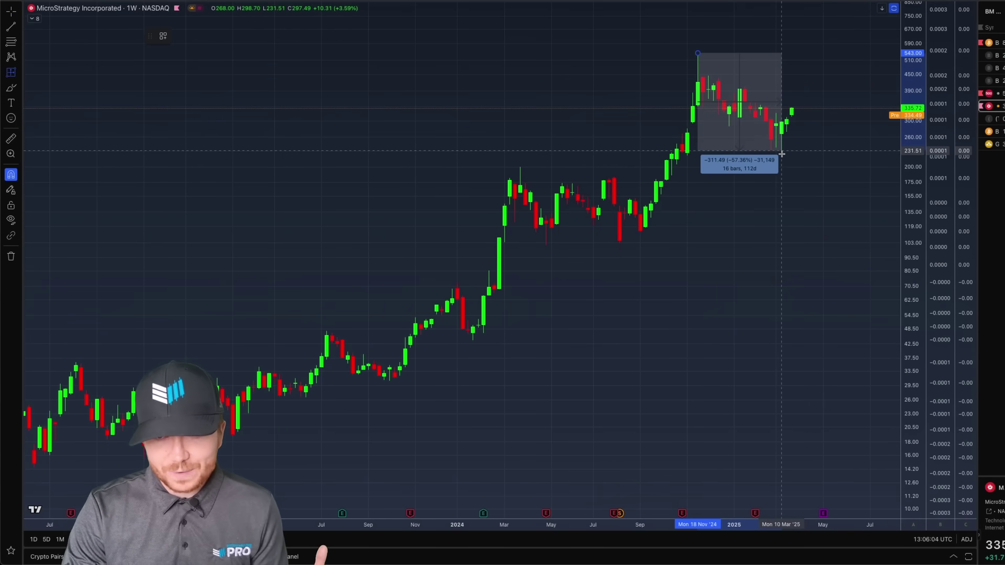
left_click(781, 152)
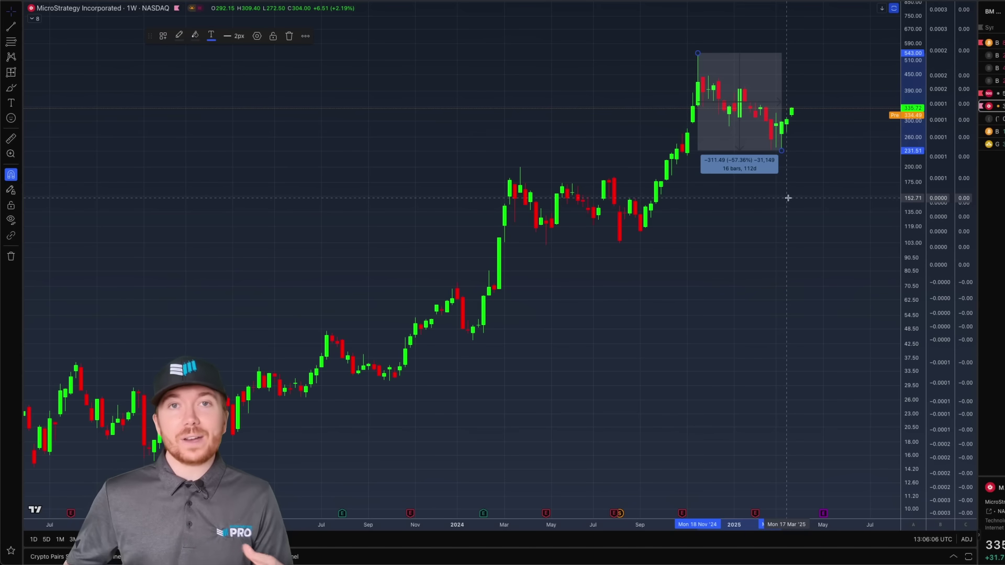
key("Delete")
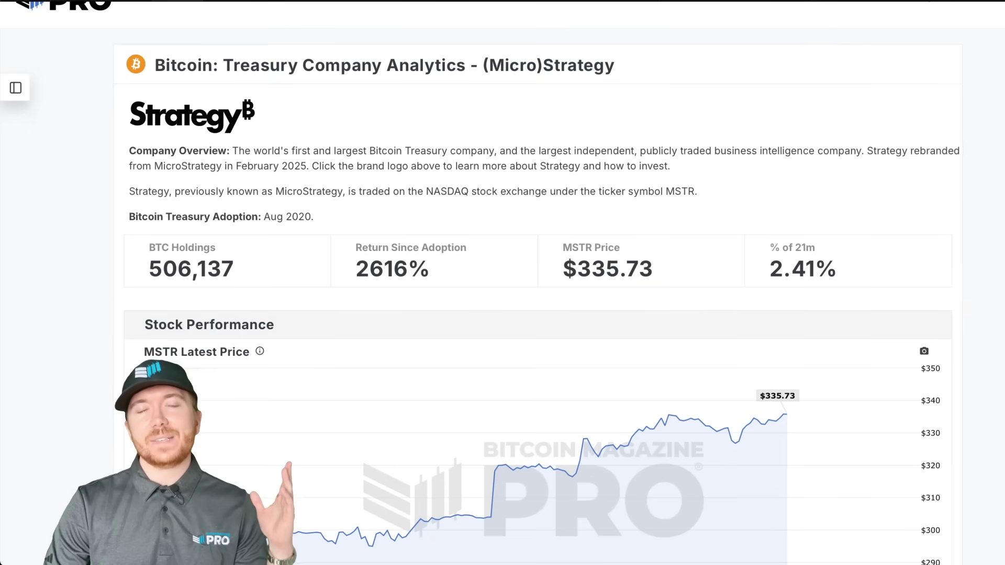
Scroll the Strategy dashboard past every chart section to the Discover More notes explaining the BTC Yield and BTC Gain KPIs.
scroll(524, 314, "down", 3)
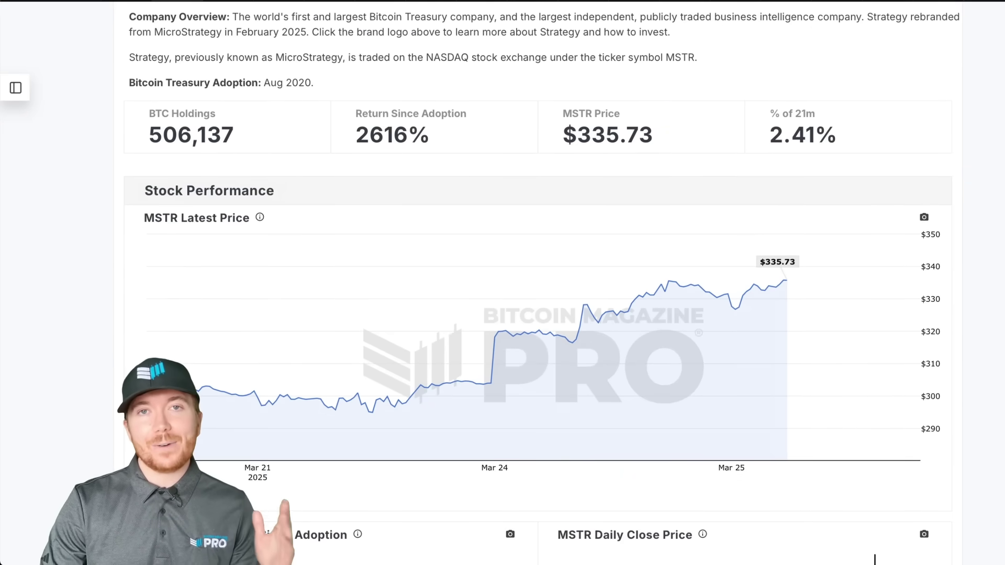
scroll(524, 315, "down", 1)
scroll(524, 314, "down", 2)
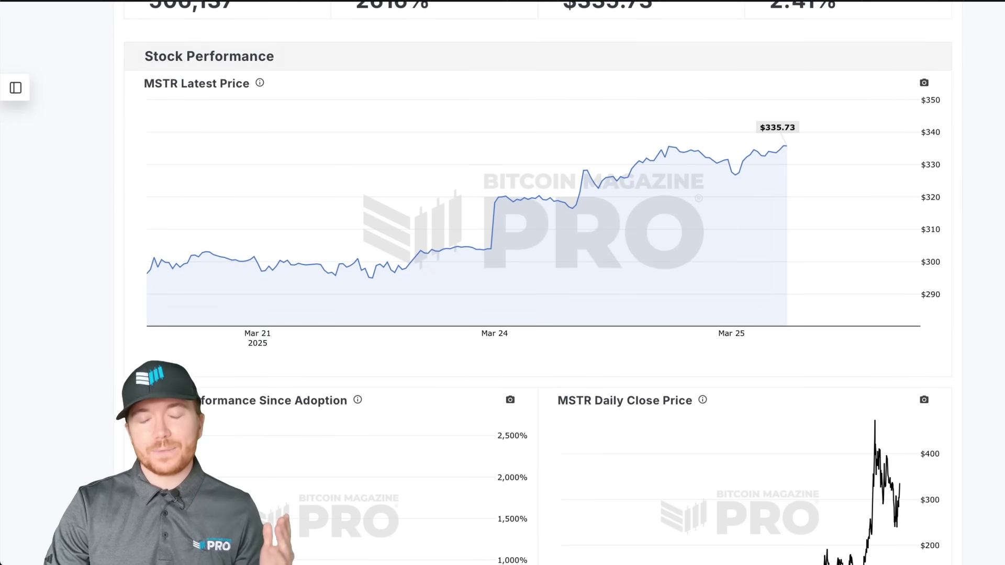
scroll(523, 314, "down", 5)
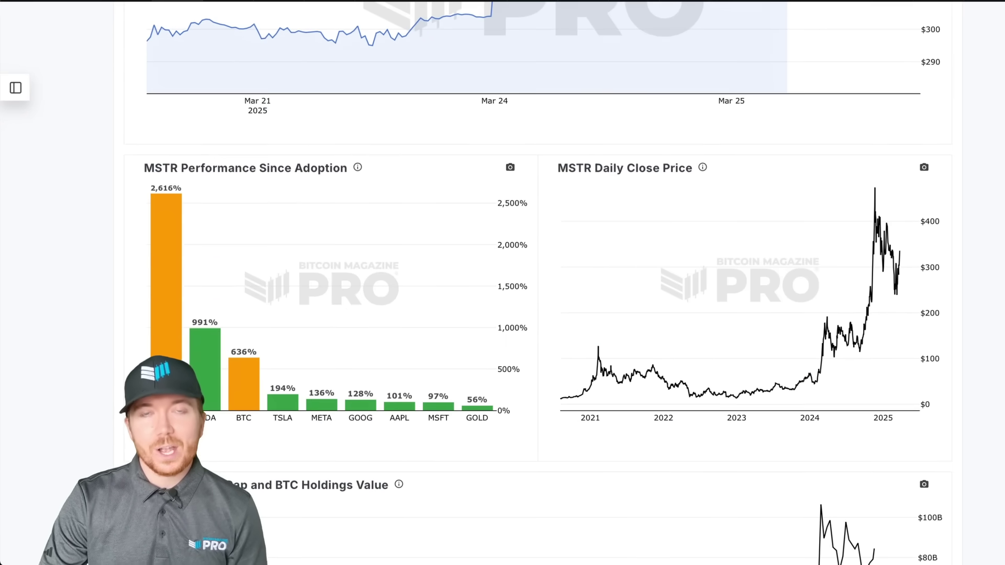
scroll(524, 314, "down", 5)
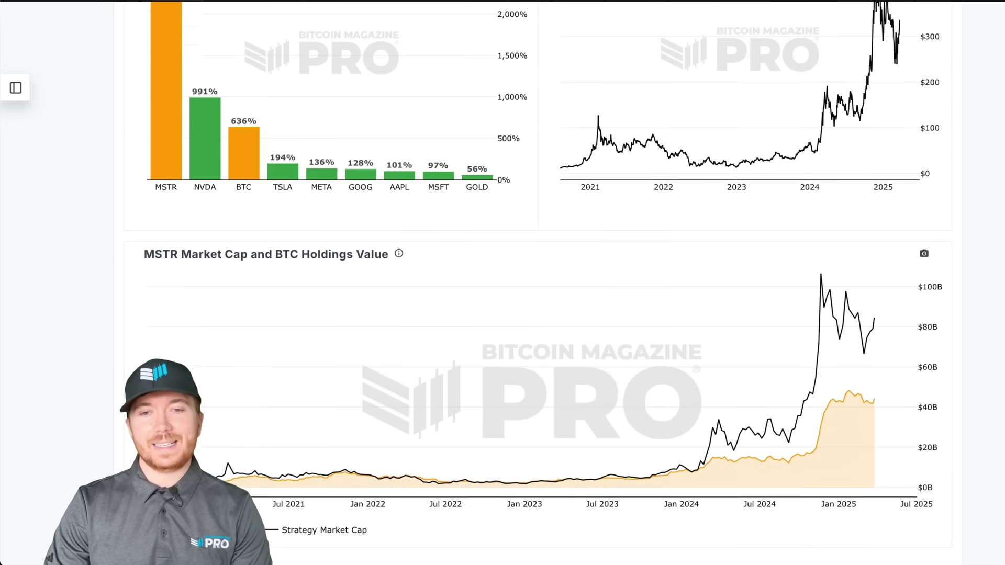
scroll(523, 314, "down", 3)
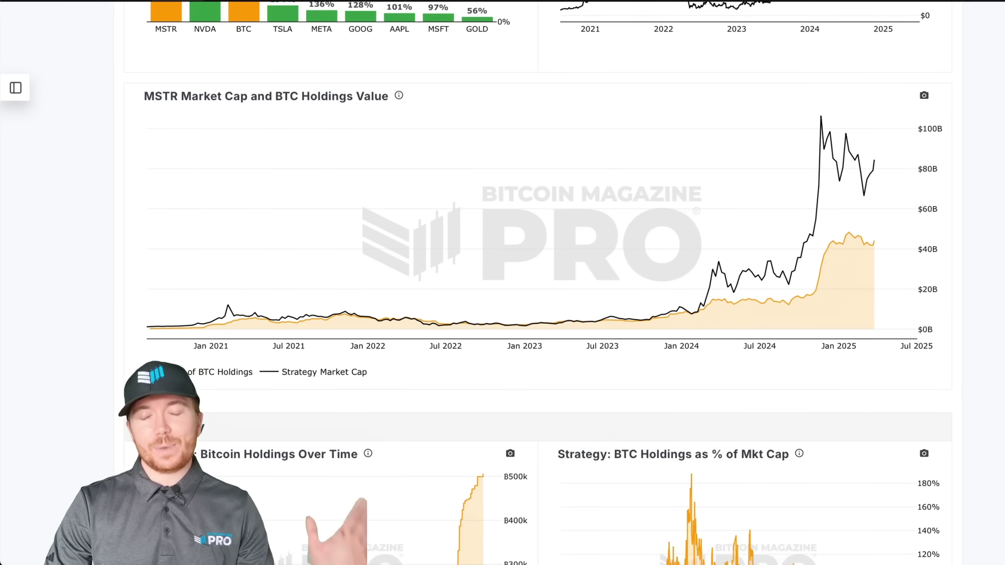
scroll(524, 314, "down", 3)
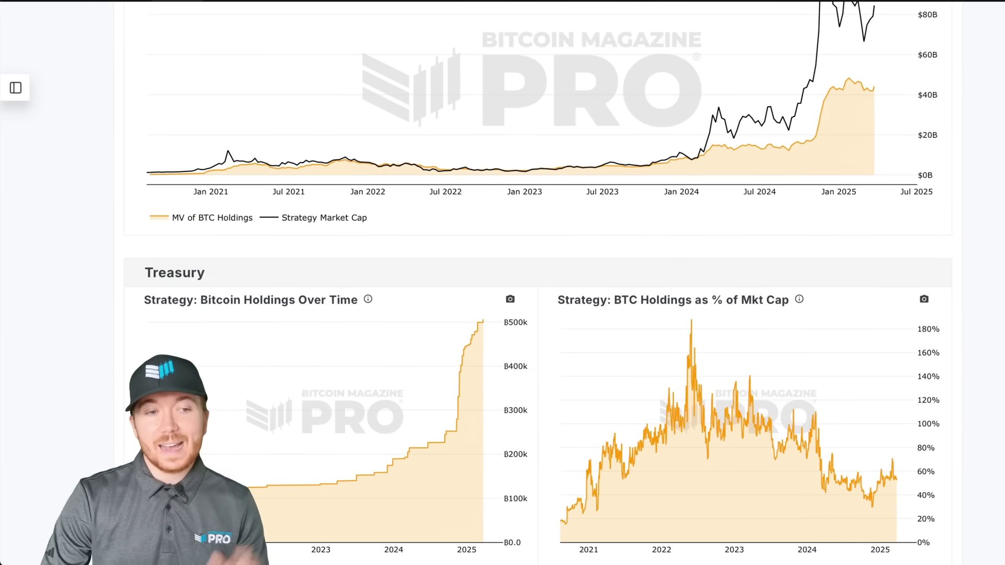
scroll(524, 315, "down", 1)
scroll(524, 314, "down", 2)
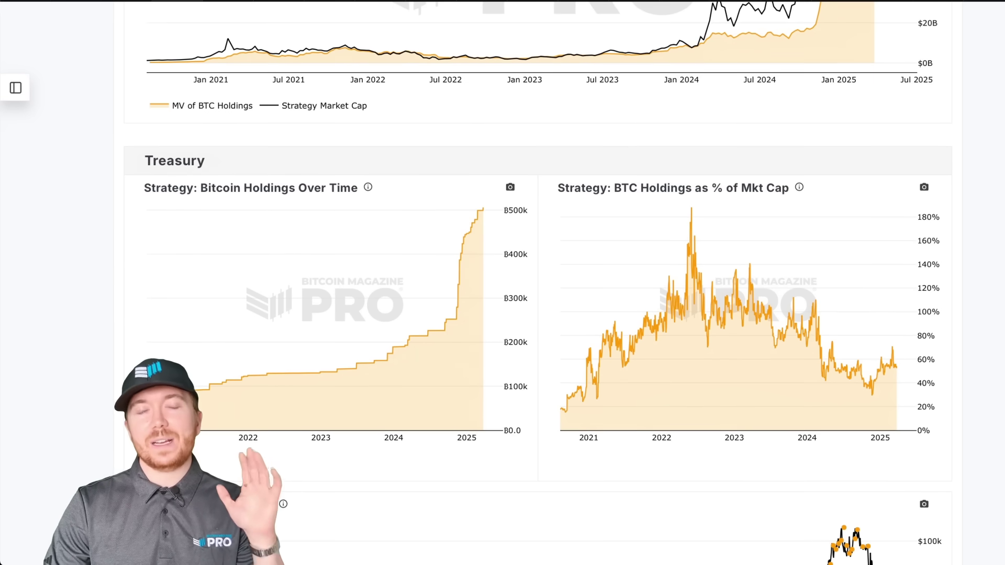
scroll(524, 314, "down", 2)
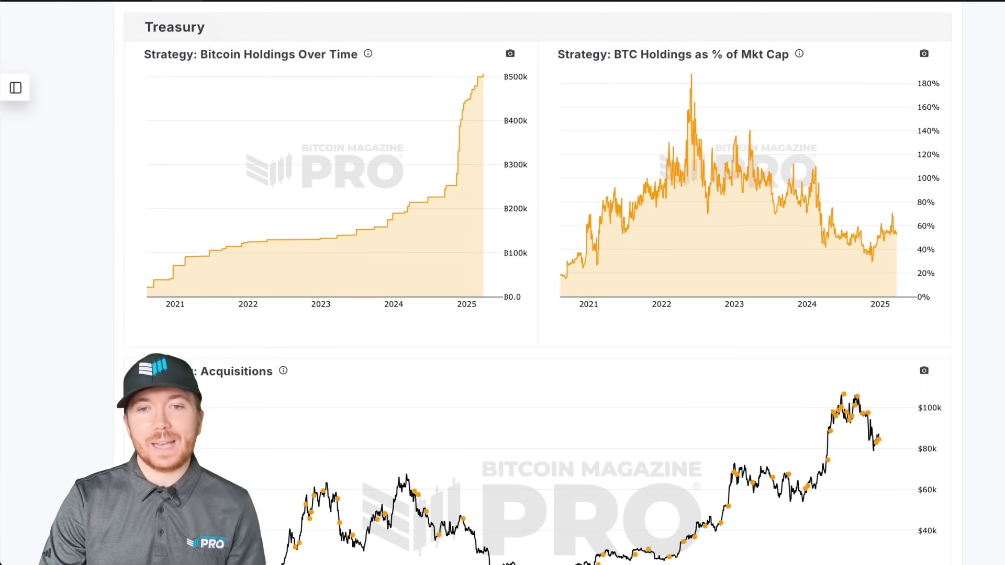
scroll(524, 315, "down", 1)
scroll(524, 314, "down", 2)
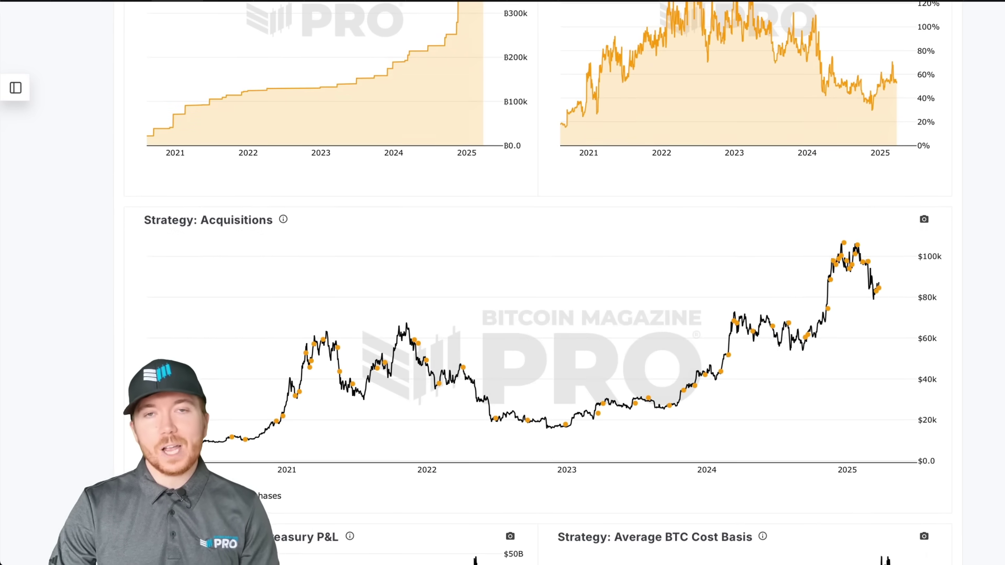
scroll(523, 314, "down", 2)
scroll(524, 314, "down", 6)
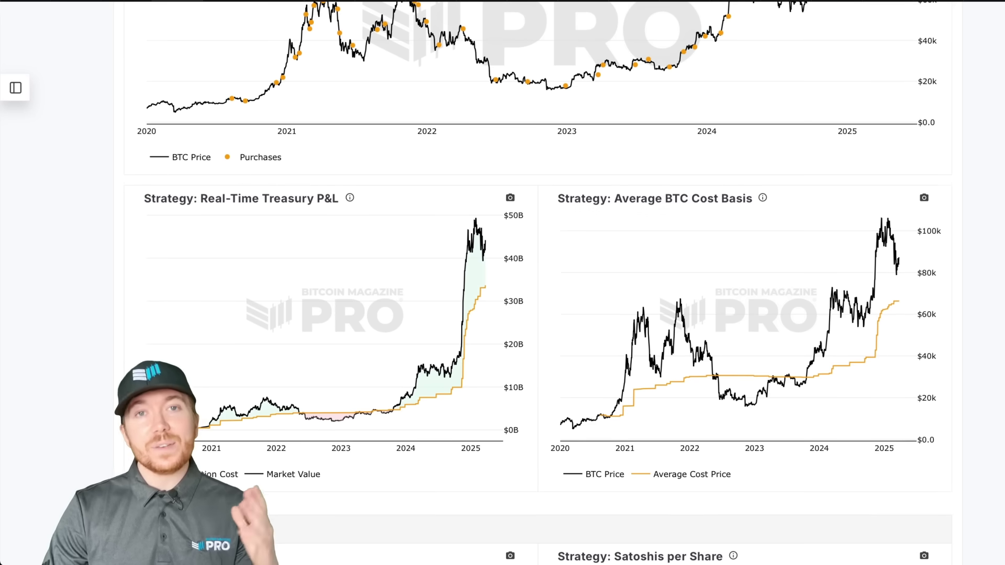
scroll(523, 314, "down", 4)
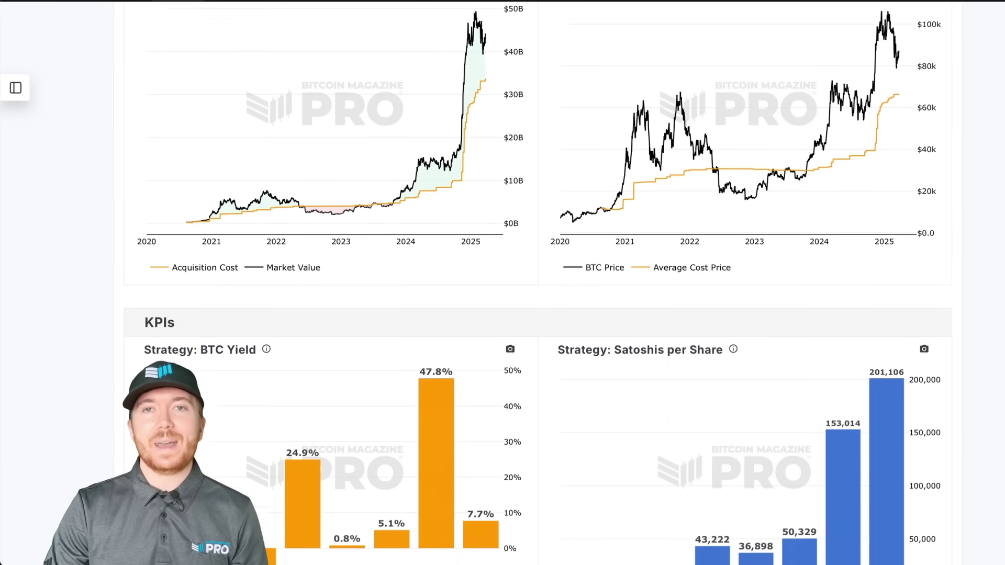
scroll(523, 314, "down", 4)
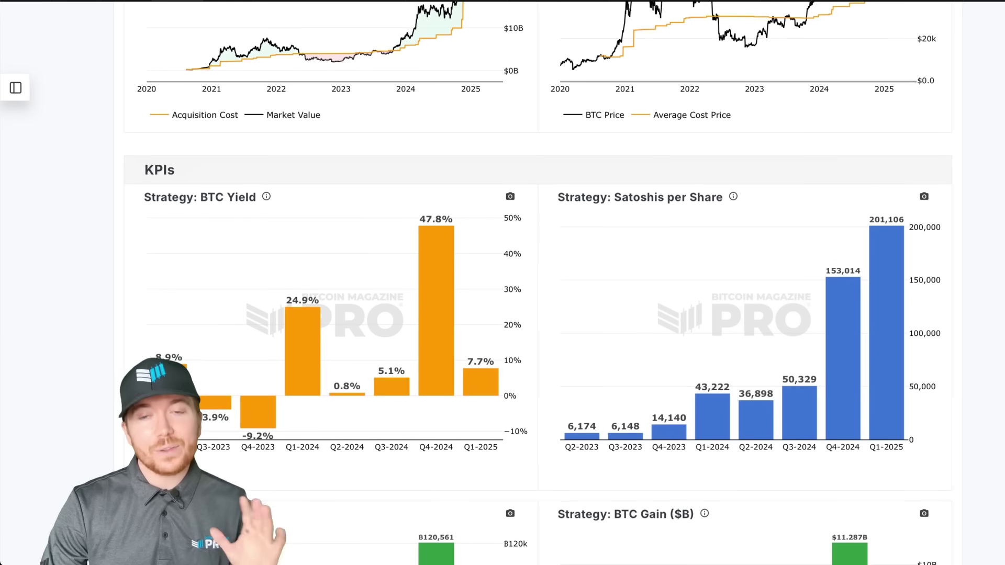
scroll(523, 314, "down", 3)
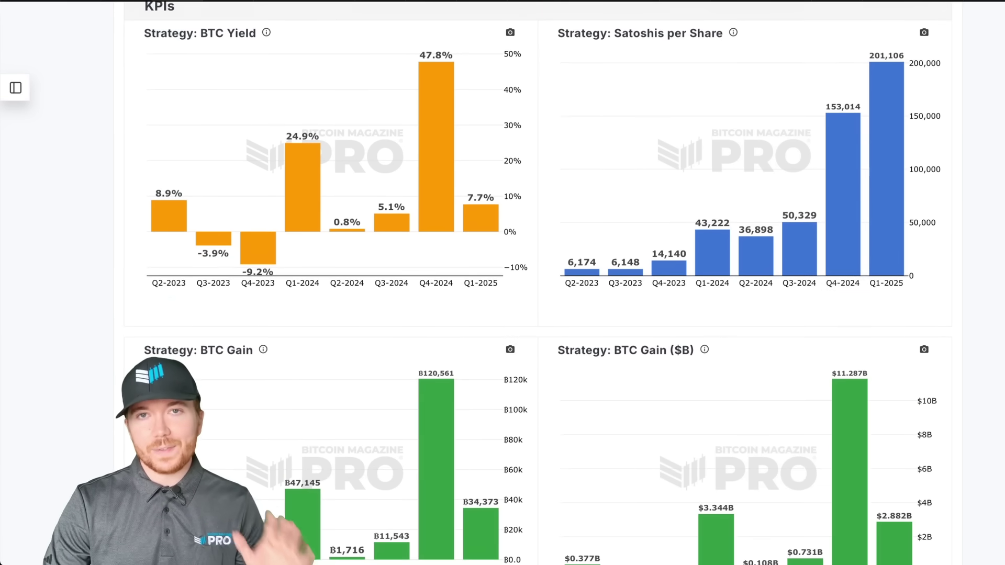
scroll(524, 314, "down", 4)
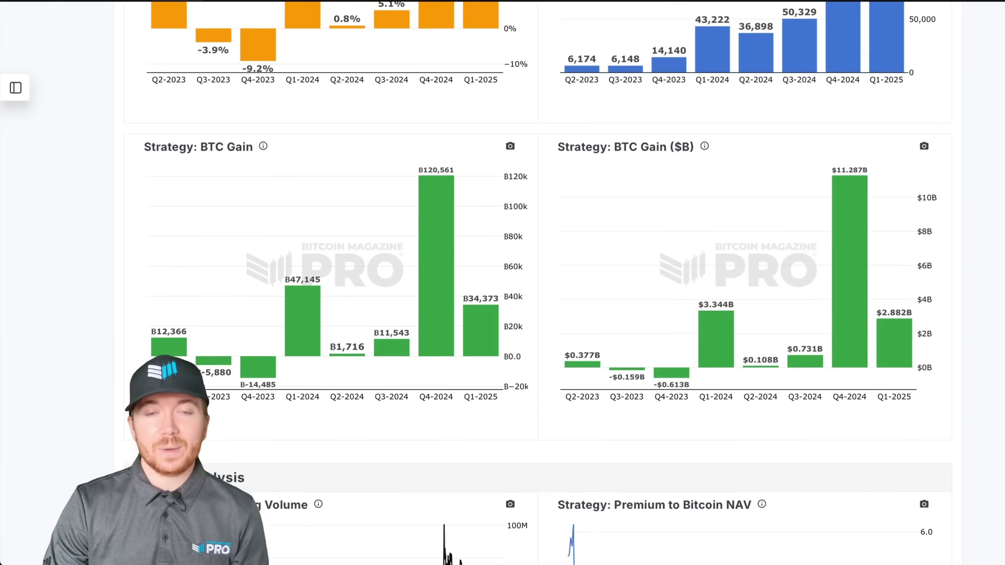
scroll(523, 314, "down", 3)
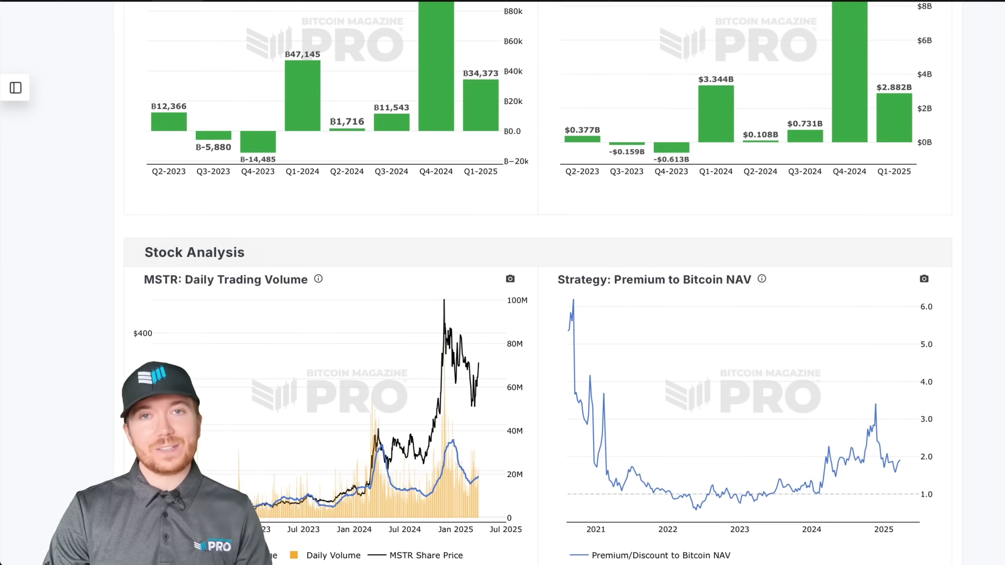
scroll(524, 314, "down", 2)
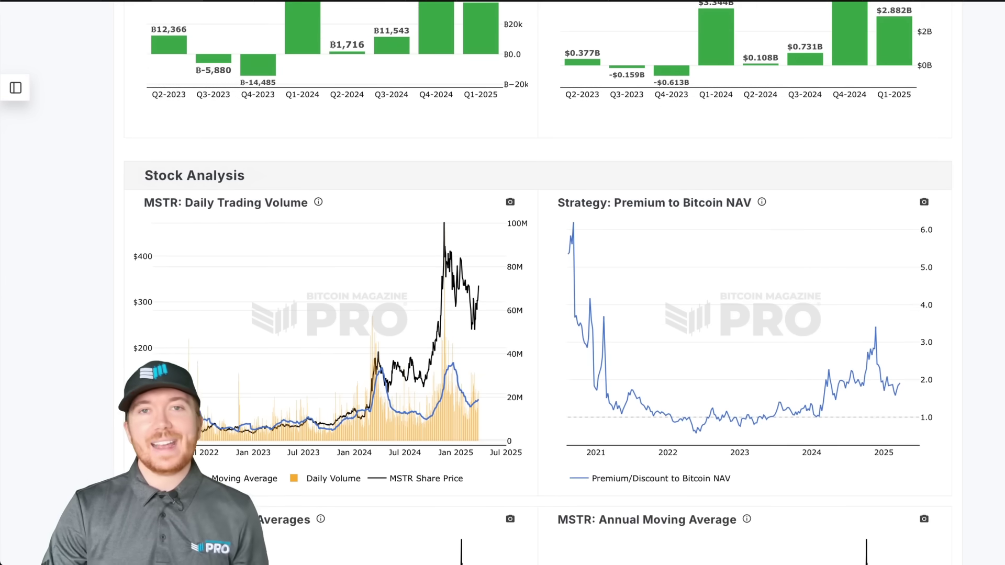
scroll(524, 314, "down", 1)
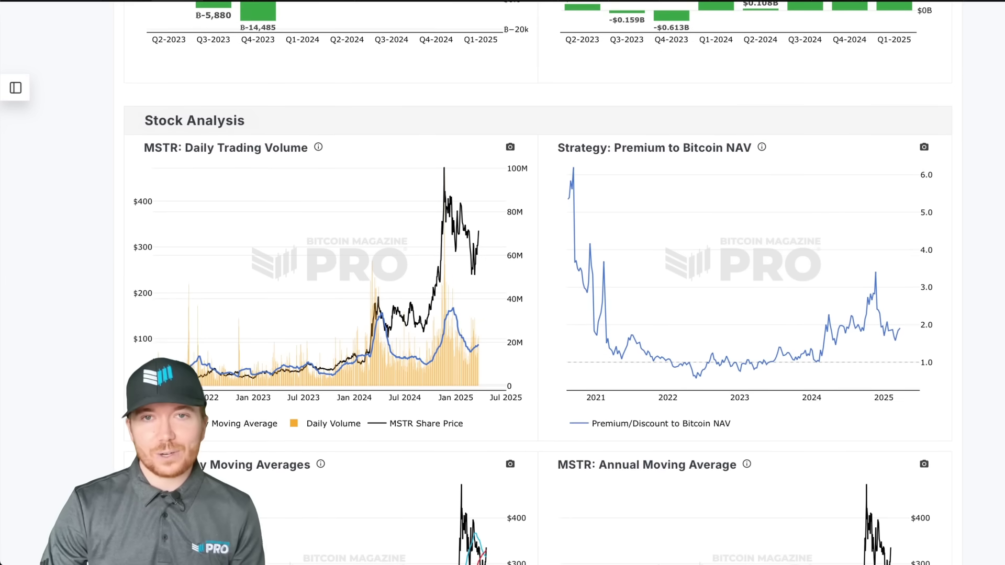
scroll(524, 314, "down", 2)
scroll(523, 314, "down", 1)
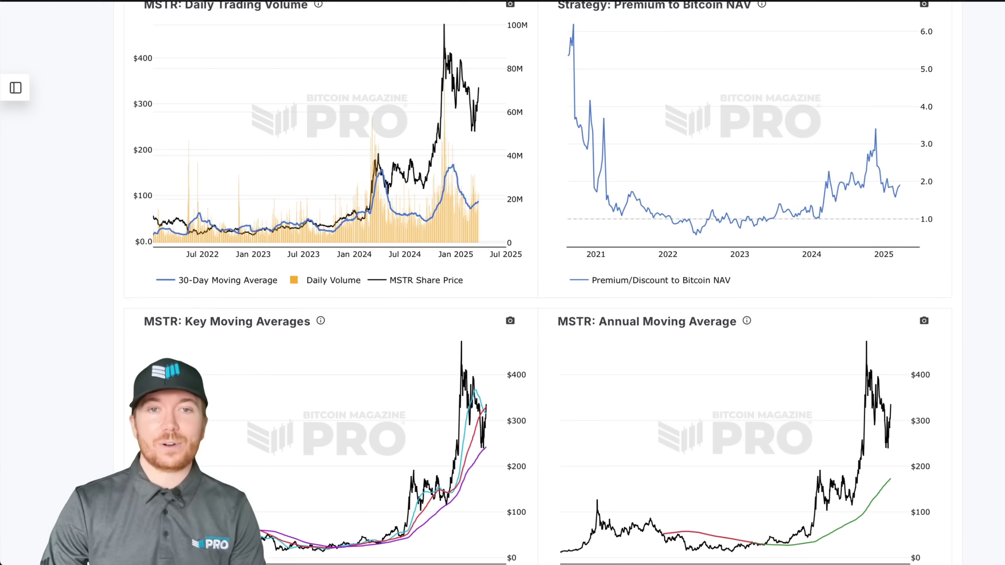
scroll(523, 314, "down", 1)
scroll(524, 314, "down", 1)
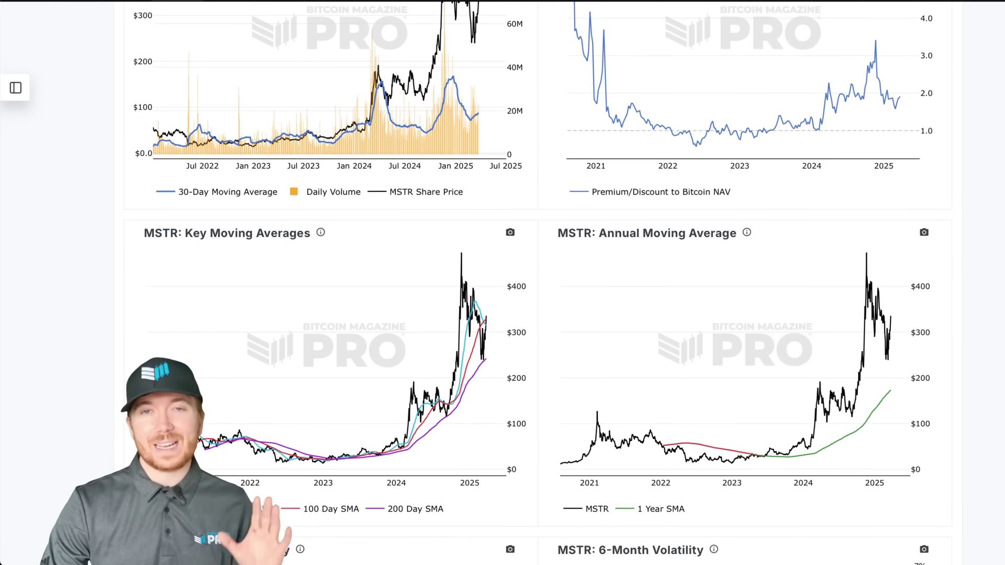
scroll(523, 314, "down", 1)
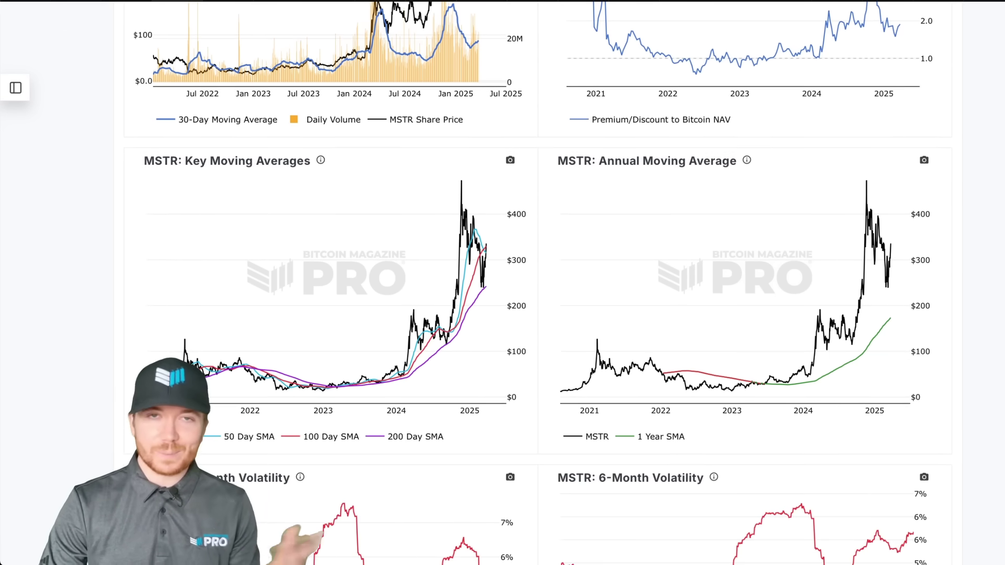
scroll(523, 314, "down", 1)
scroll(524, 314, "down", 2)
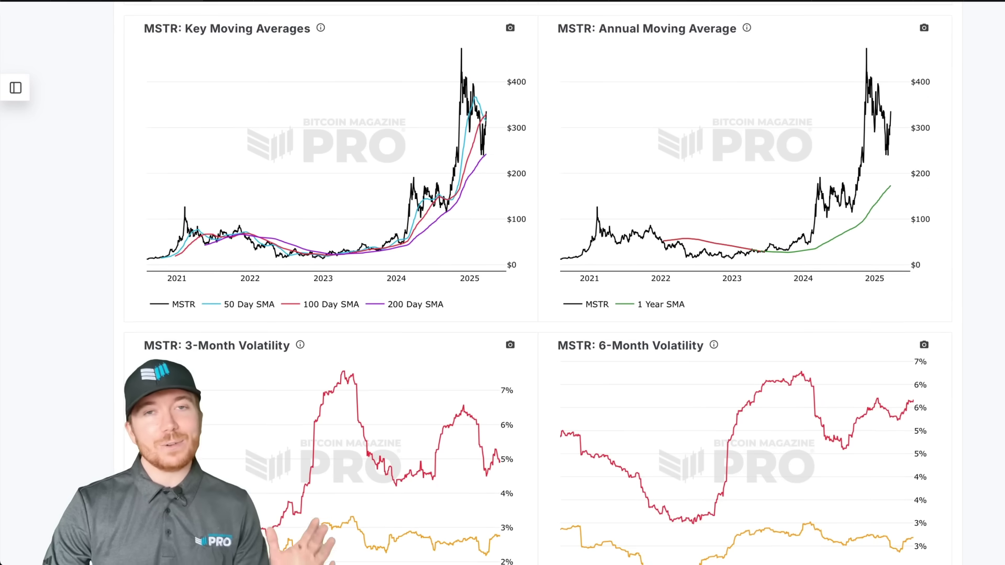
scroll(523, 314, "down", 1)
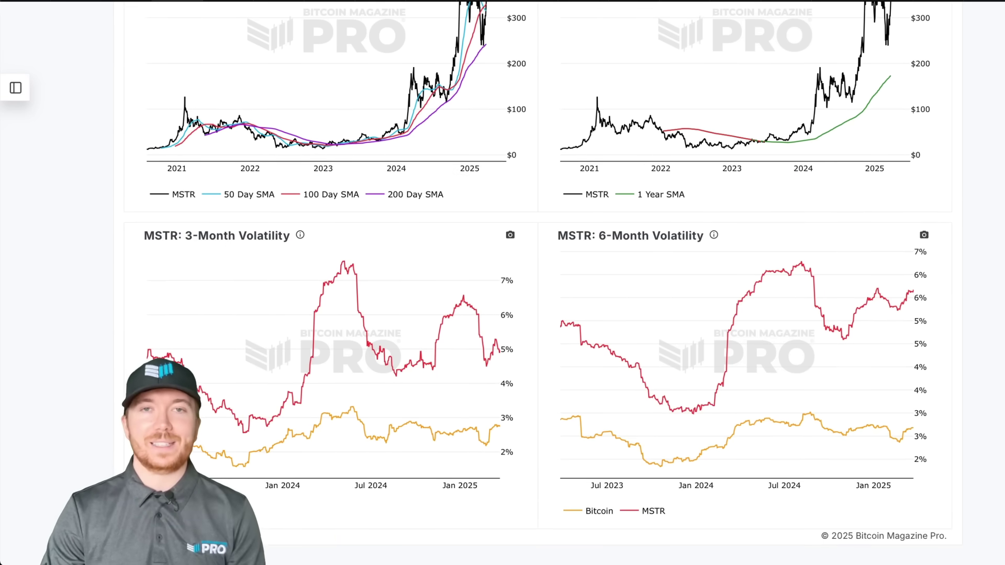
scroll(523, 314, "down", 1)
scroll(524, 315, "down", 1)
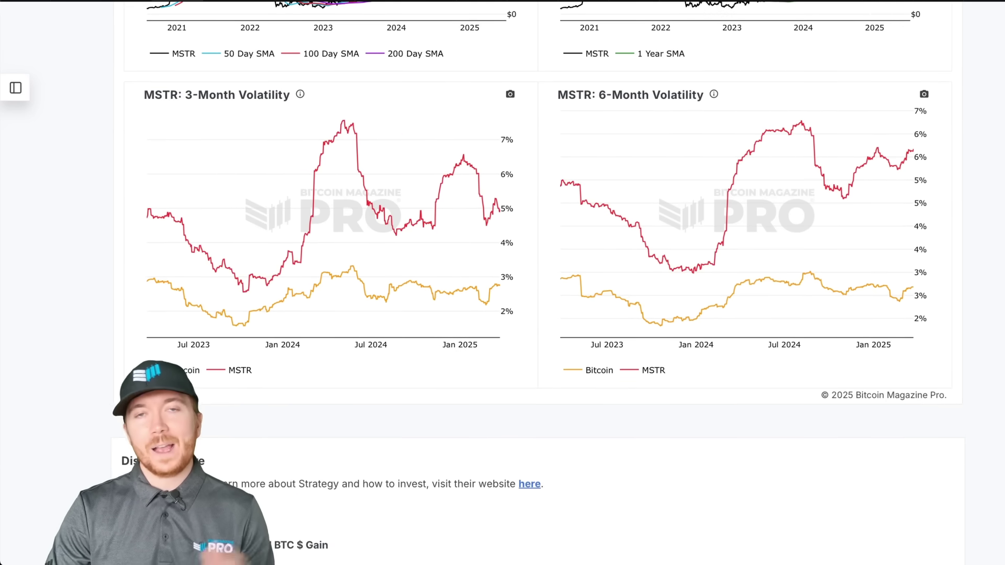
scroll(523, 314, "down", 1)
scroll(524, 314, "down", 1)
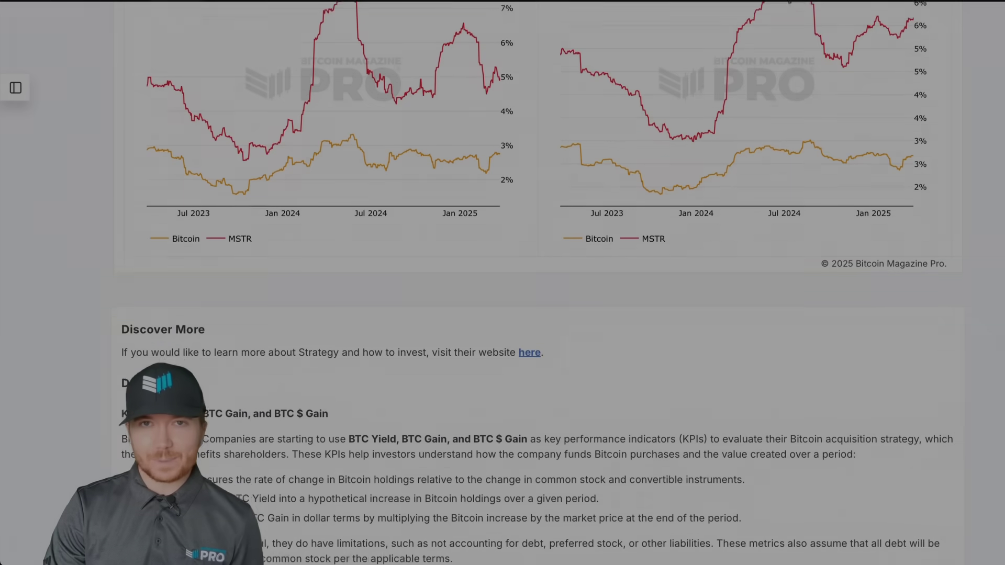